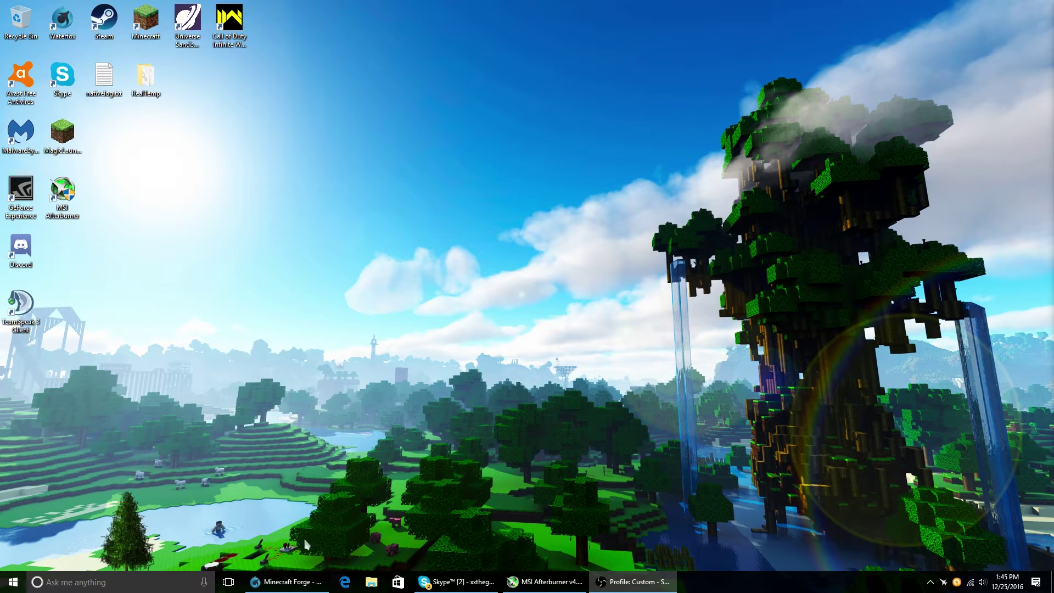
# Step: Bring Waterfox back and open the Forge downloads page for Minecraft 1.10.2
pyautogui.moveTo(316, 586)
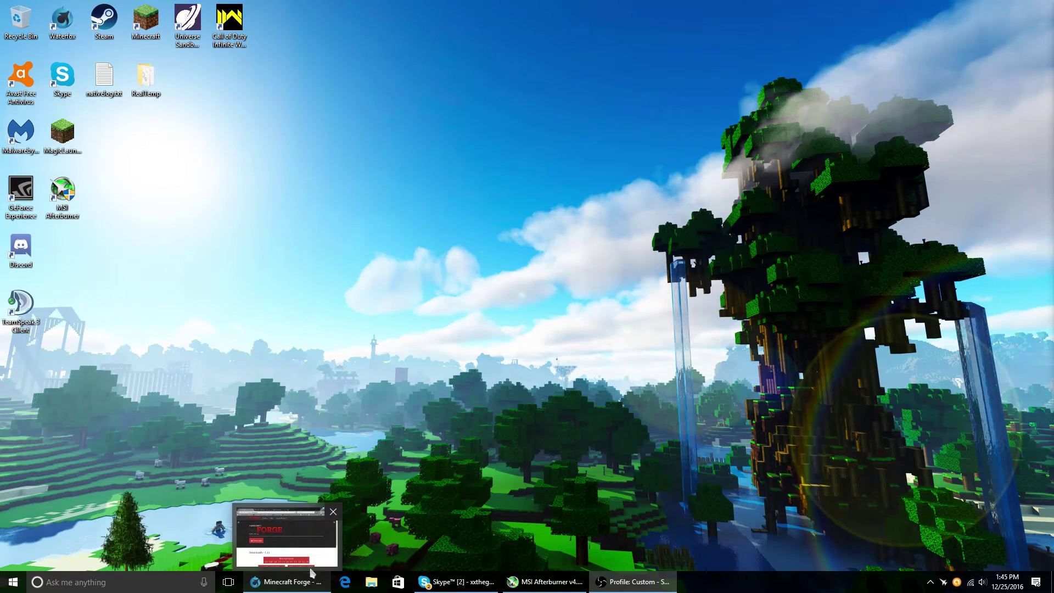
pyautogui.click(309, 567)
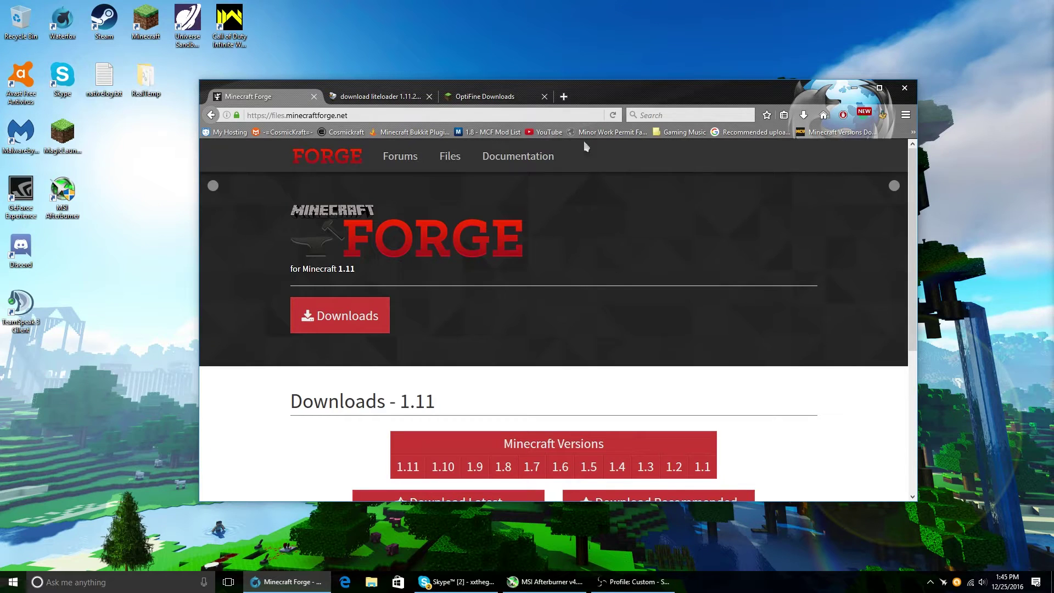
pyautogui.scroll(-3, 541, 219)
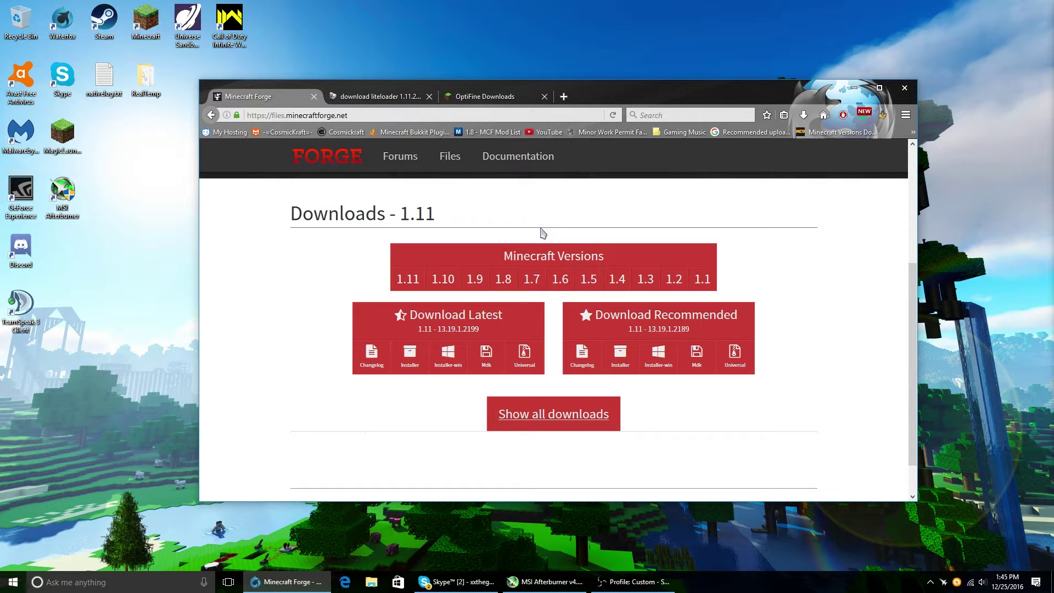
pyautogui.moveTo(439, 281)
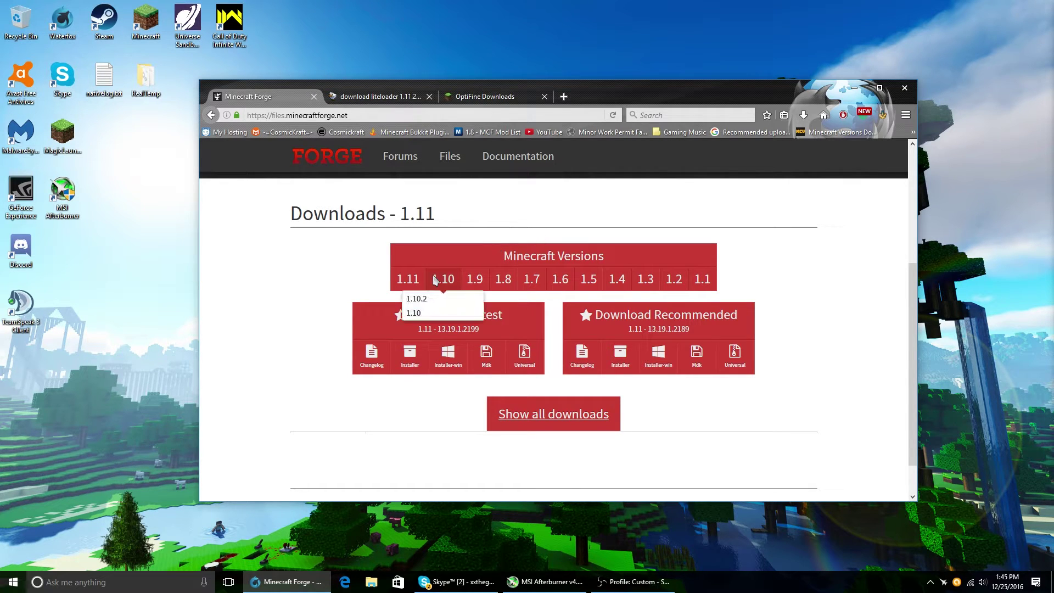
pyautogui.click(431, 299)
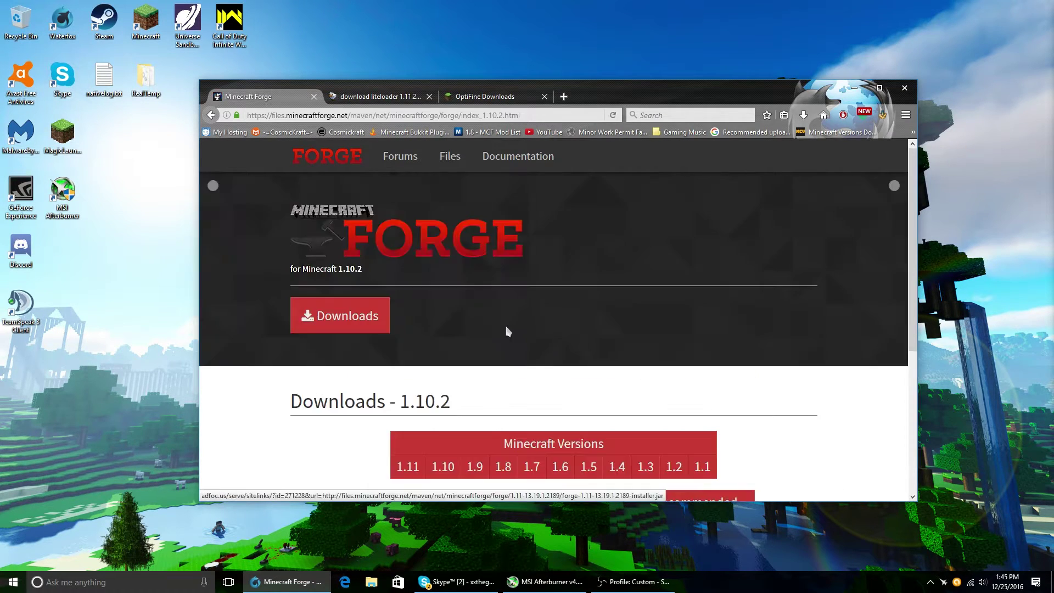
# Step: Download the recommended 1.10.2 Windows installer past the ad and put it on the desktop
pyautogui.scroll(-3, 284, 372)
pyautogui.scroll(-2, 283, 373)
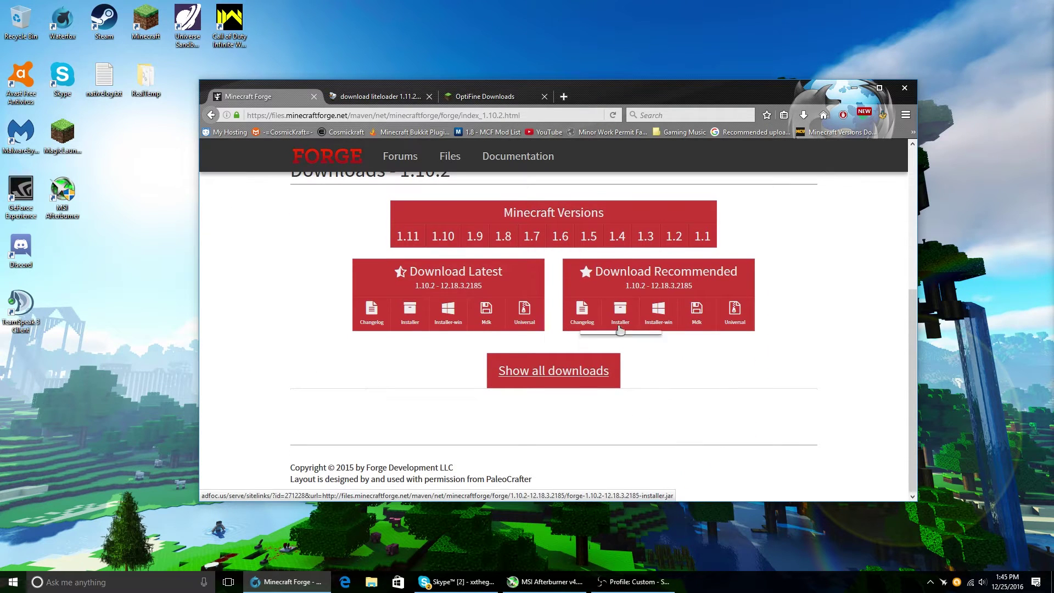
pyautogui.click(663, 318)
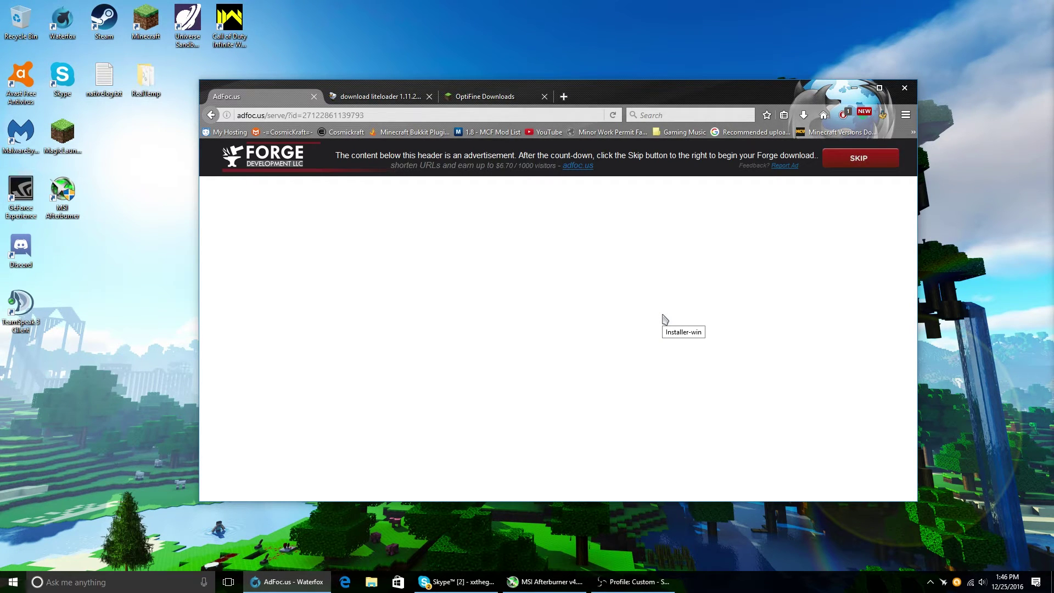
pyautogui.click(871, 158)
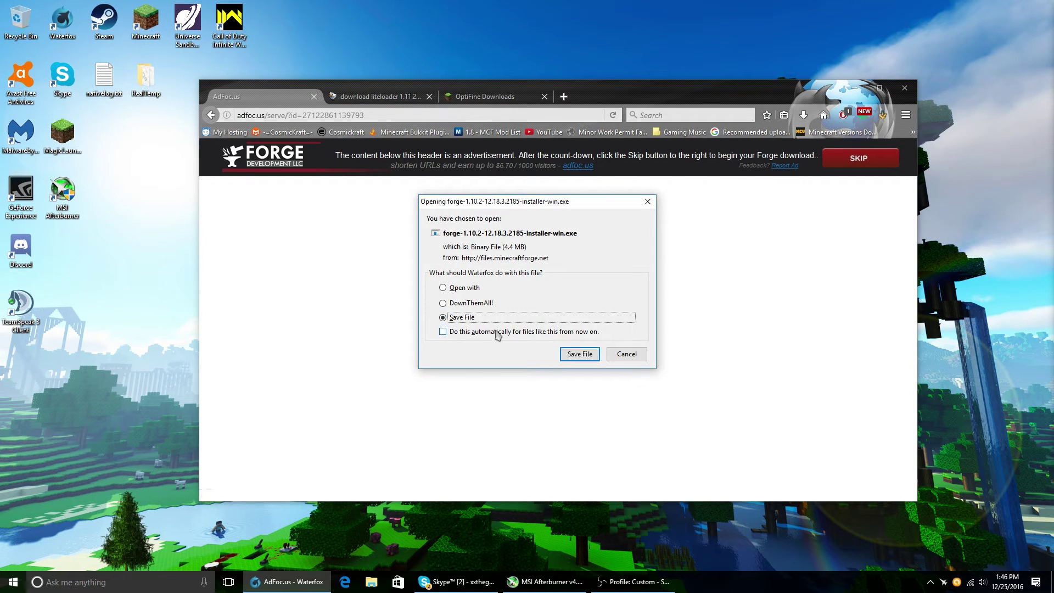
pyautogui.click(585, 356)
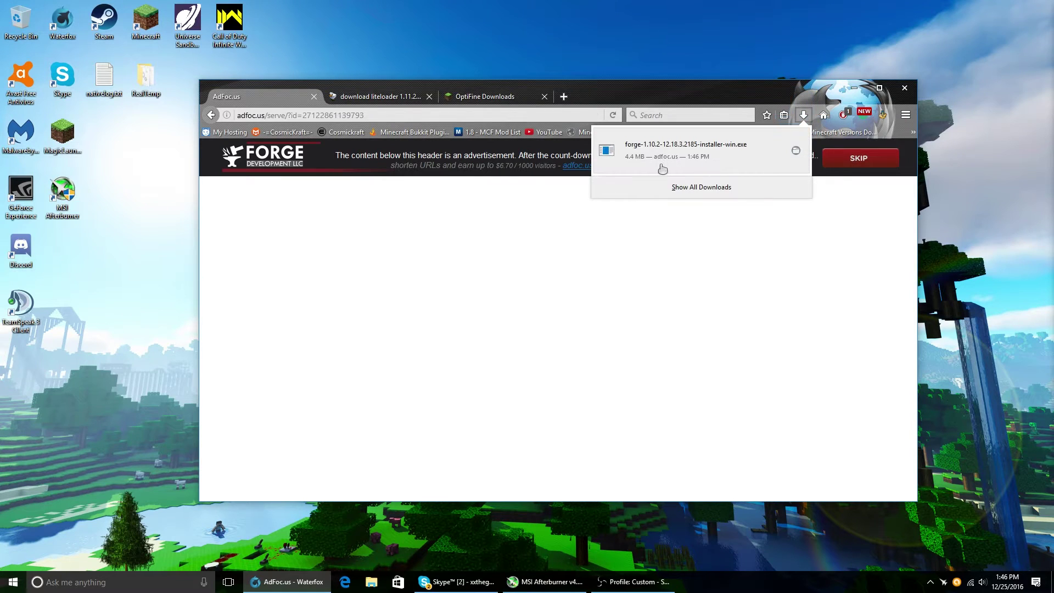
pyautogui.moveTo(273, 230); pyautogui.dragTo(164, 262)
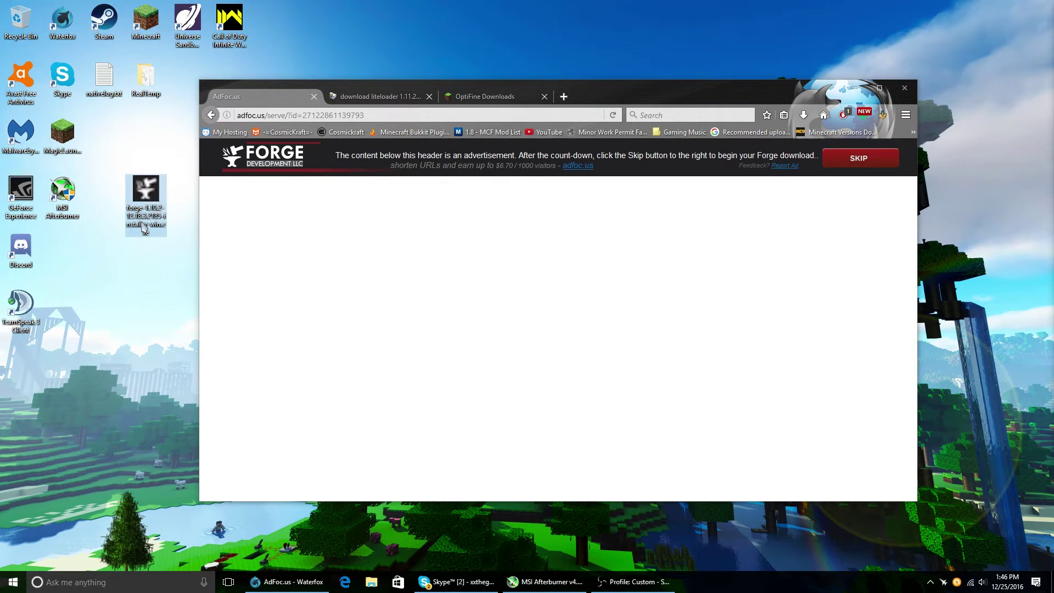
# Step: In the LiteLoader page, browse through the 1.10 versions to the stable 1.10.2 downloads
pyautogui.click(365, 256)
pyautogui.click(364, 97)
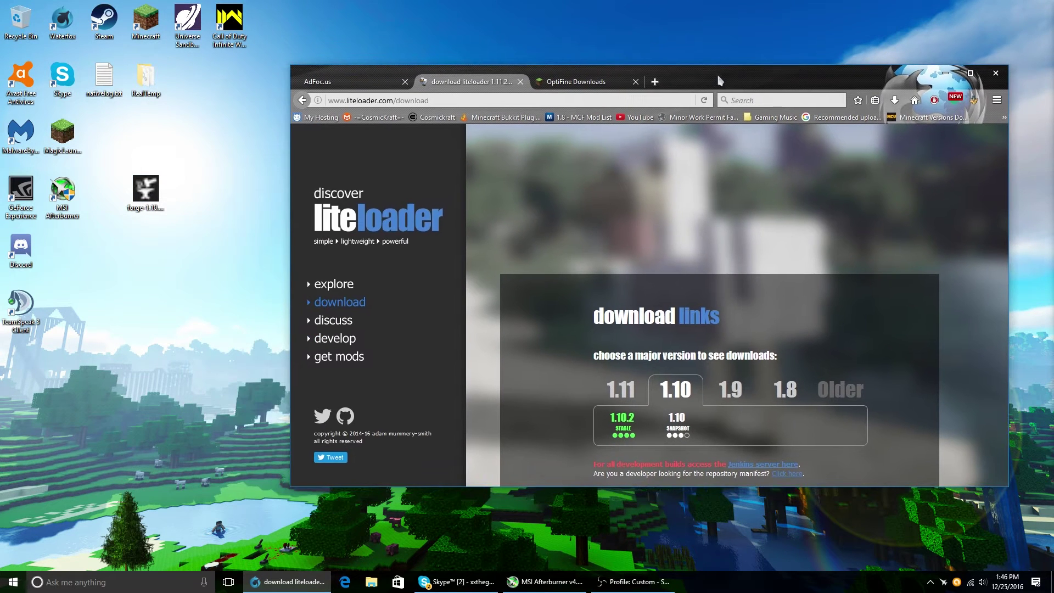
pyautogui.moveTo(626, 93); pyautogui.dragTo(717, 77)
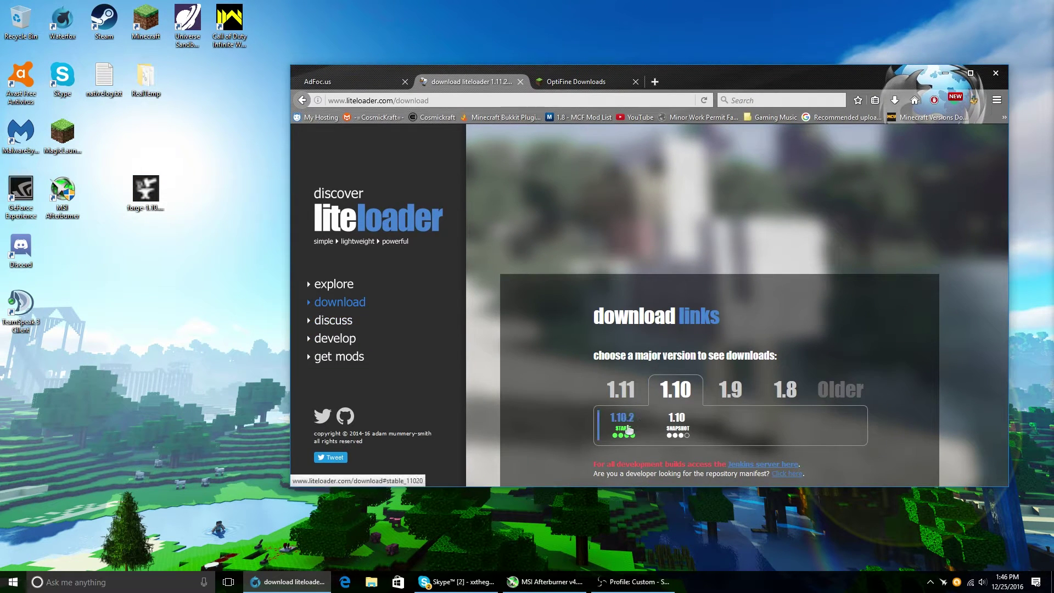
pyautogui.click(623, 424)
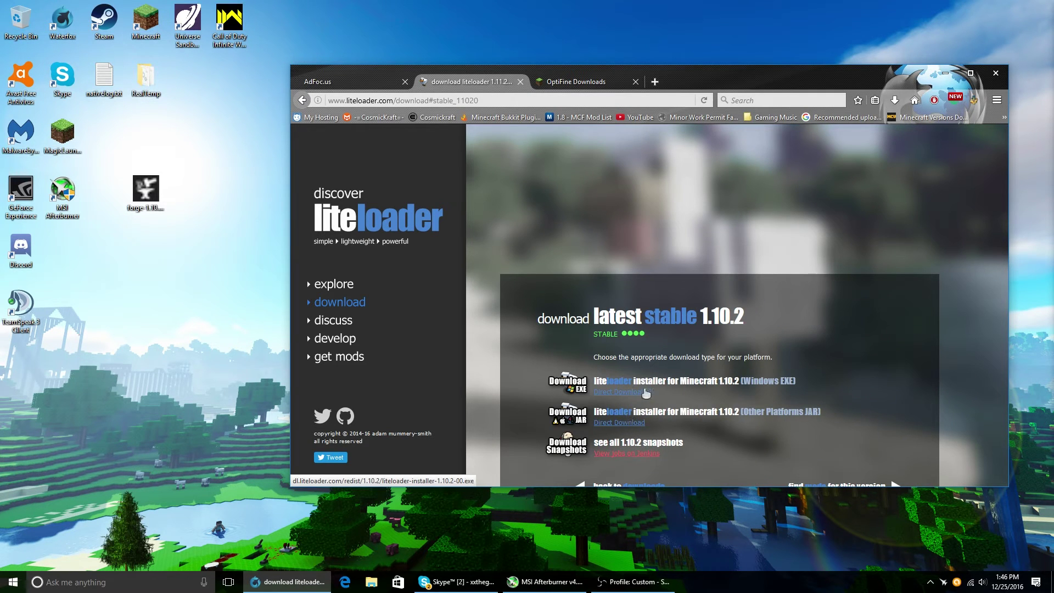
pyautogui.hotkey('alt', 'Left')
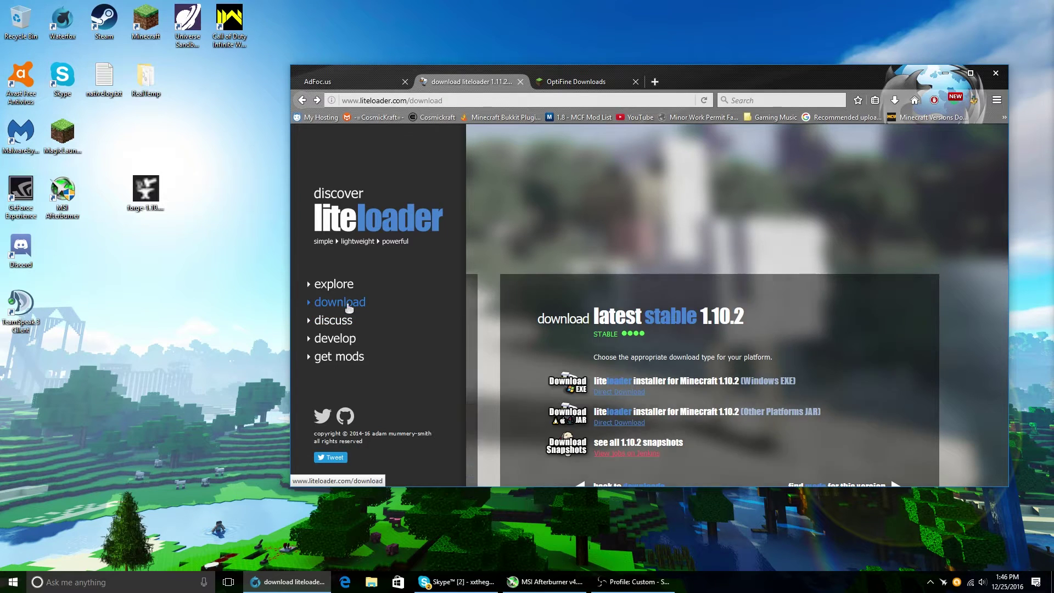
pyautogui.click(364, 308)
pyautogui.click(785, 389)
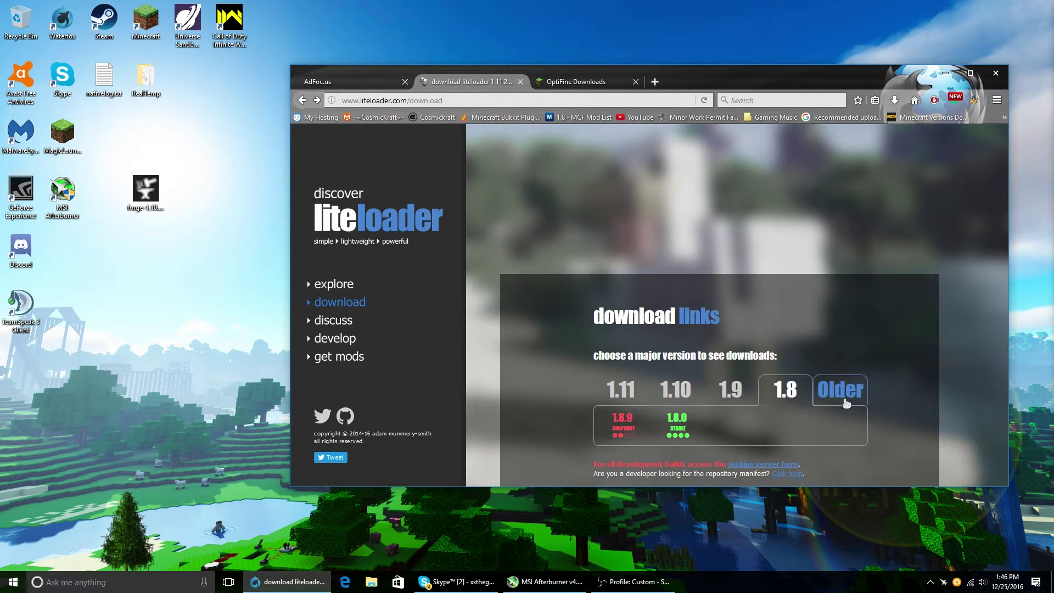
pyautogui.click(845, 400)
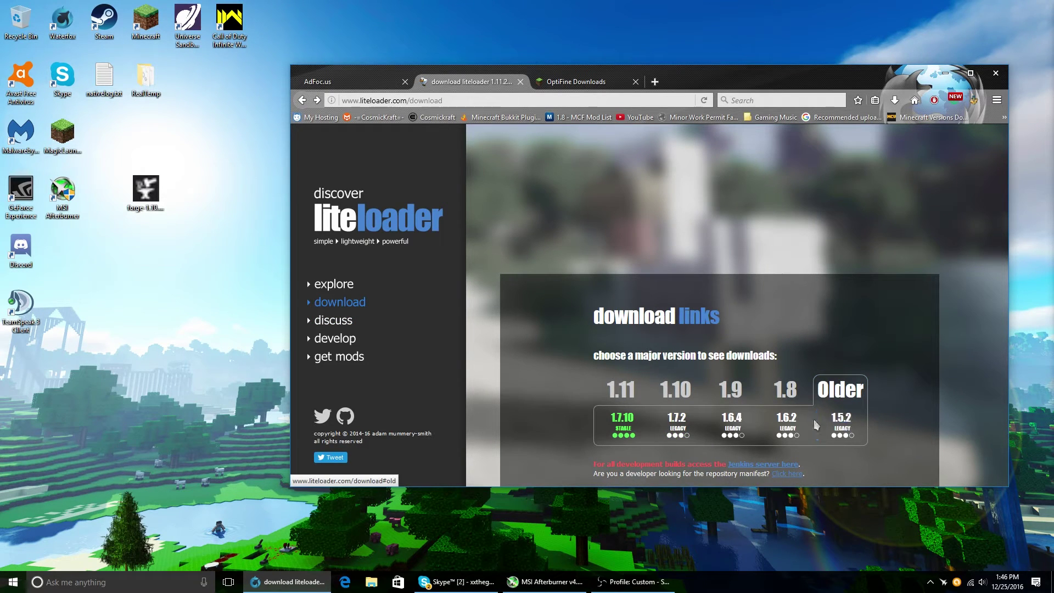
pyautogui.click(676, 393)
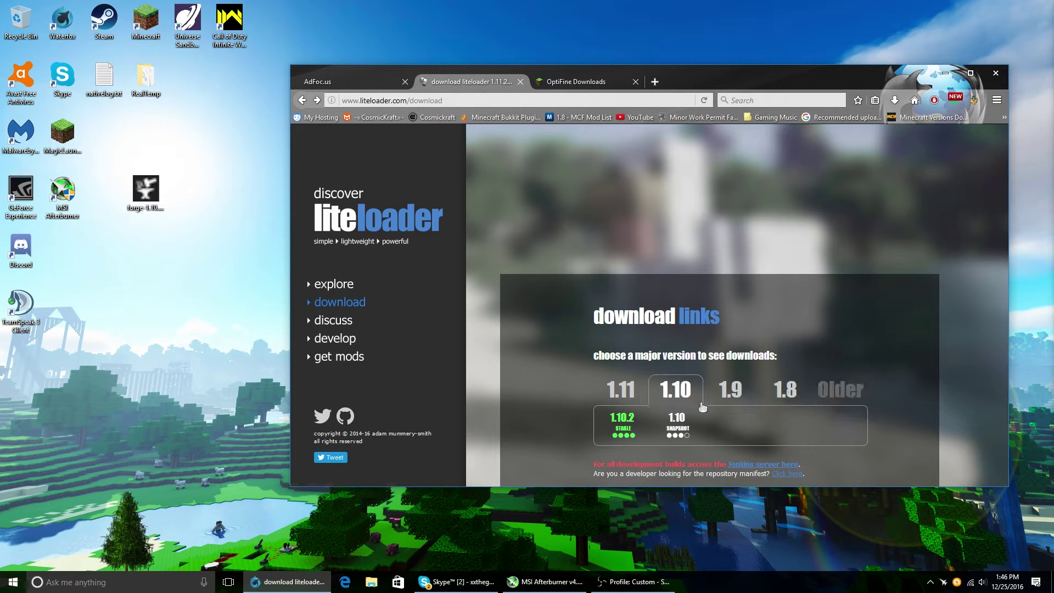
pyautogui.click(619, 424)
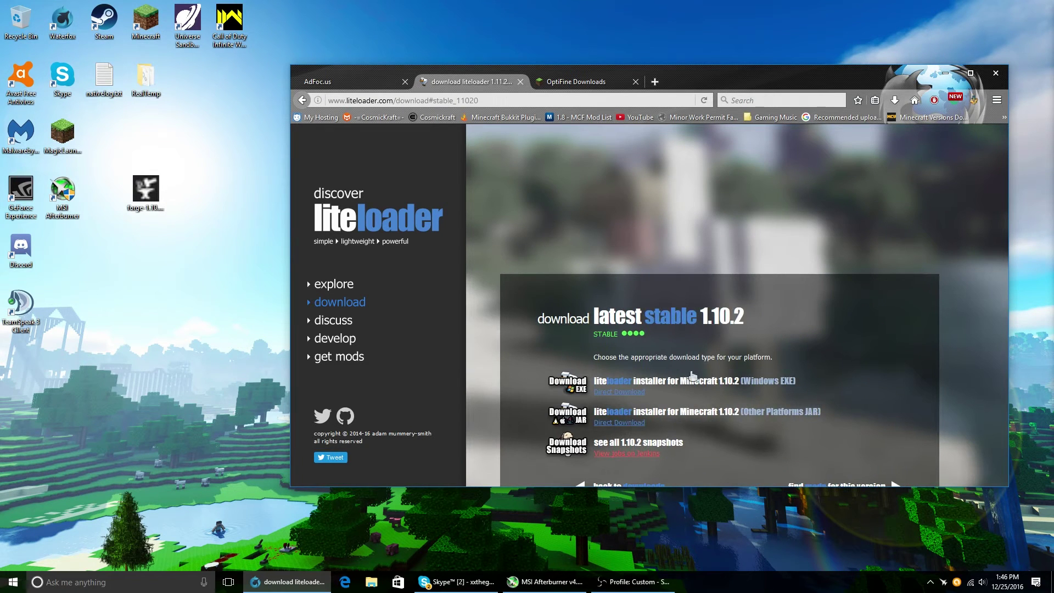
# Step: Save the LiteLoader 1.10.2 Windows installer and place it on the desktop beside the Forge installer
pyautogui.click(618, 391)
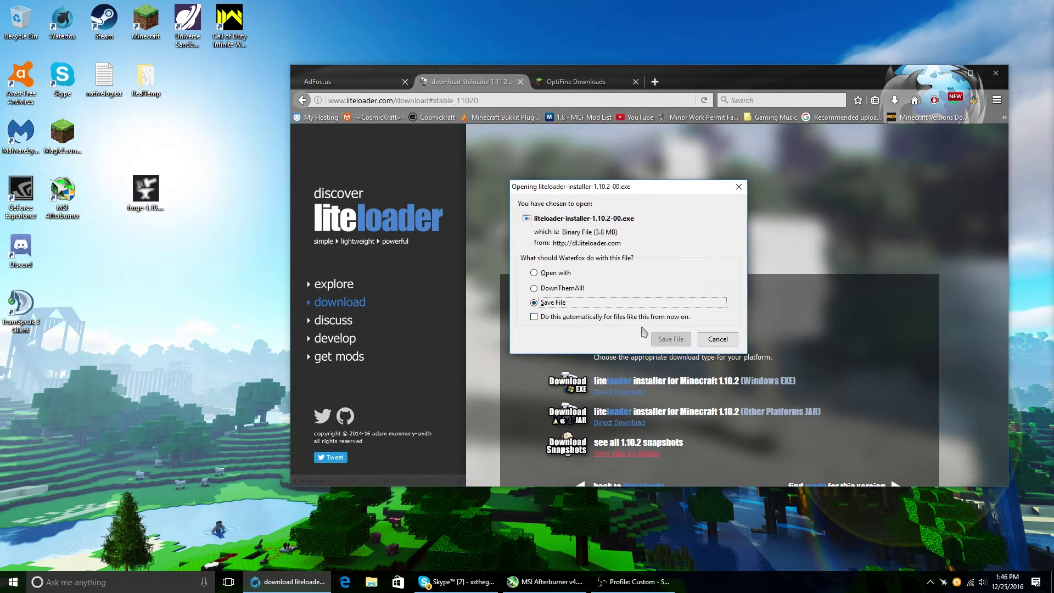
pyautogui.click(661, 337)
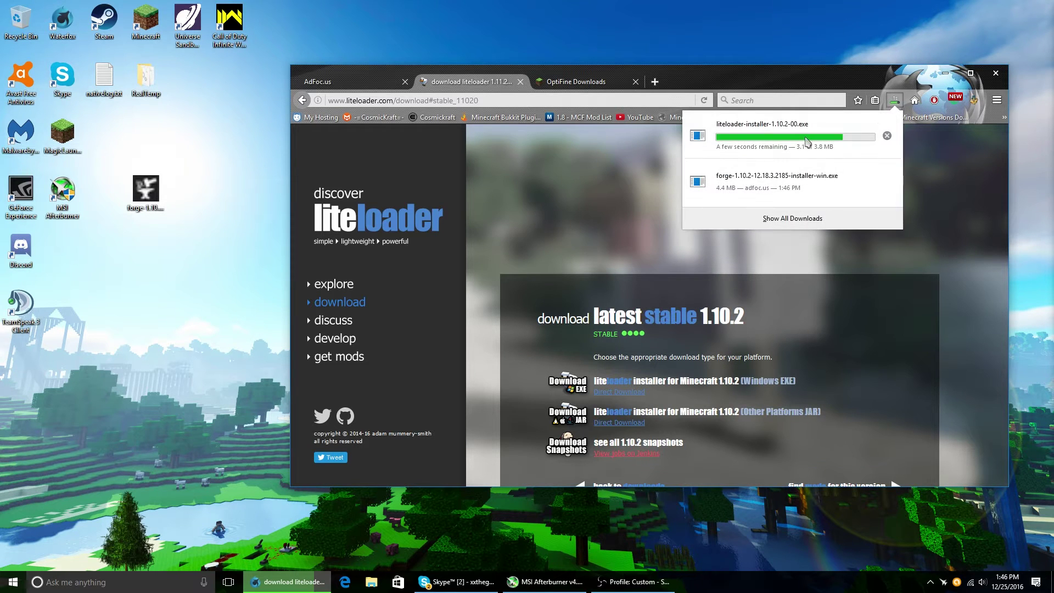
pyautogui.moveTo(801, 138); pyautogui.dragTo(211, 205)
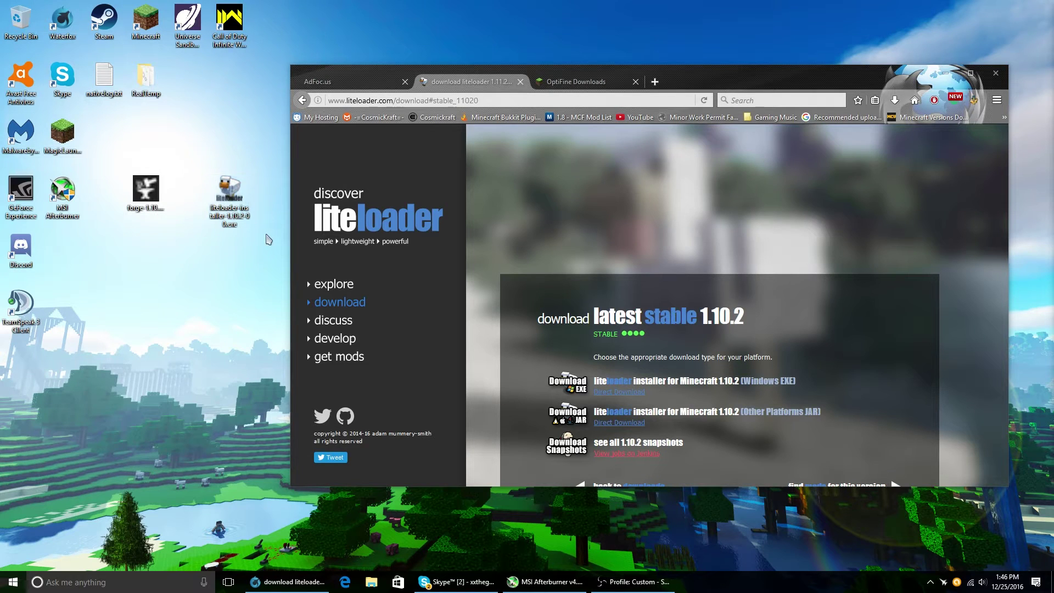
pyautogui.moveTo(220, 200); pyautogui.dragTo(208, 214)
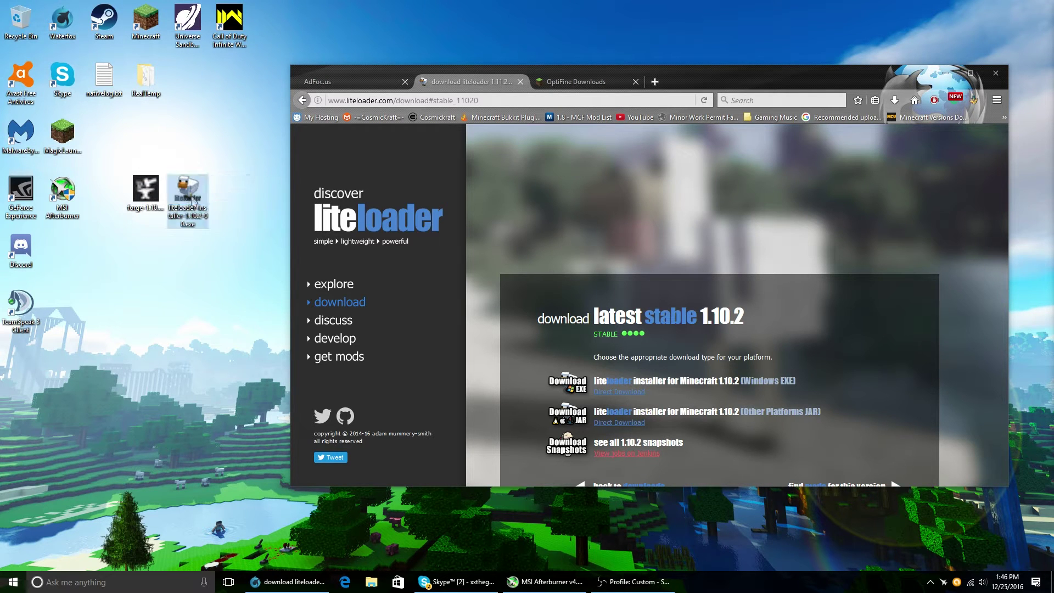
# Step: Start the OptiFine 1.10.2 HD U D4 download, dismissing the adblock warning and skipping the ad
pyautogui.click(576, 81)
pyautogui.scroll(-4, 543, 283)
pyautogui.scroll(-5, 540, 288)
pyautogui.click(590, 196)
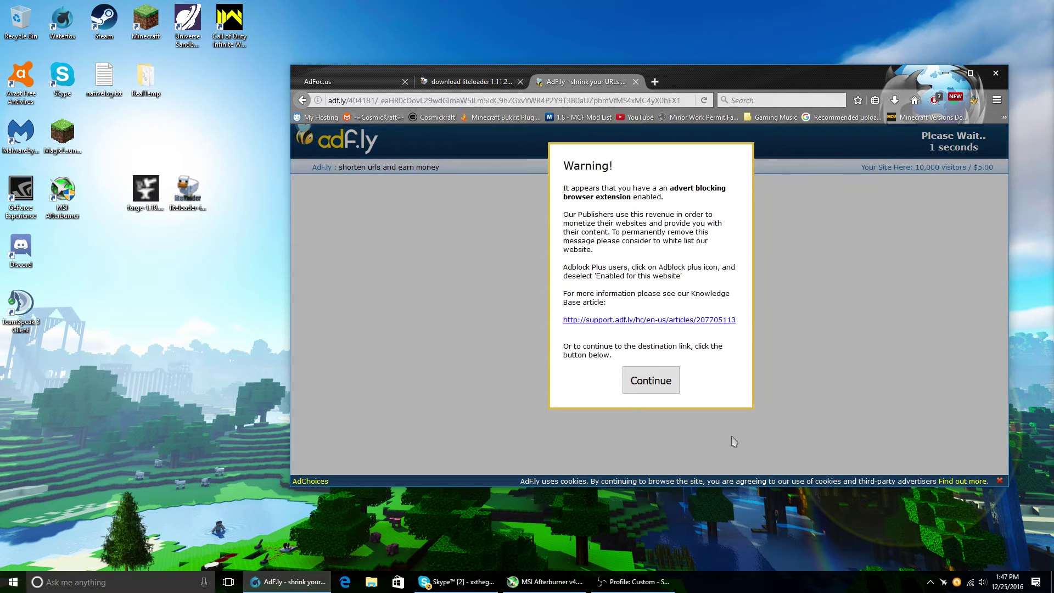
pyautogui.click(672, 384)
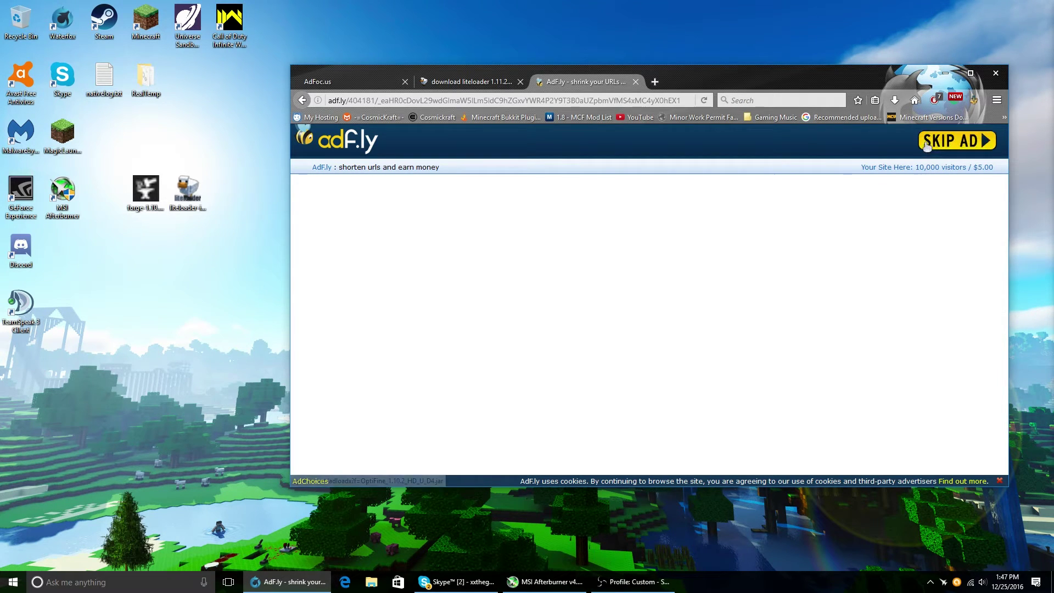
pyautogui.click(933, 146)
pyautogui.click(631, 220)
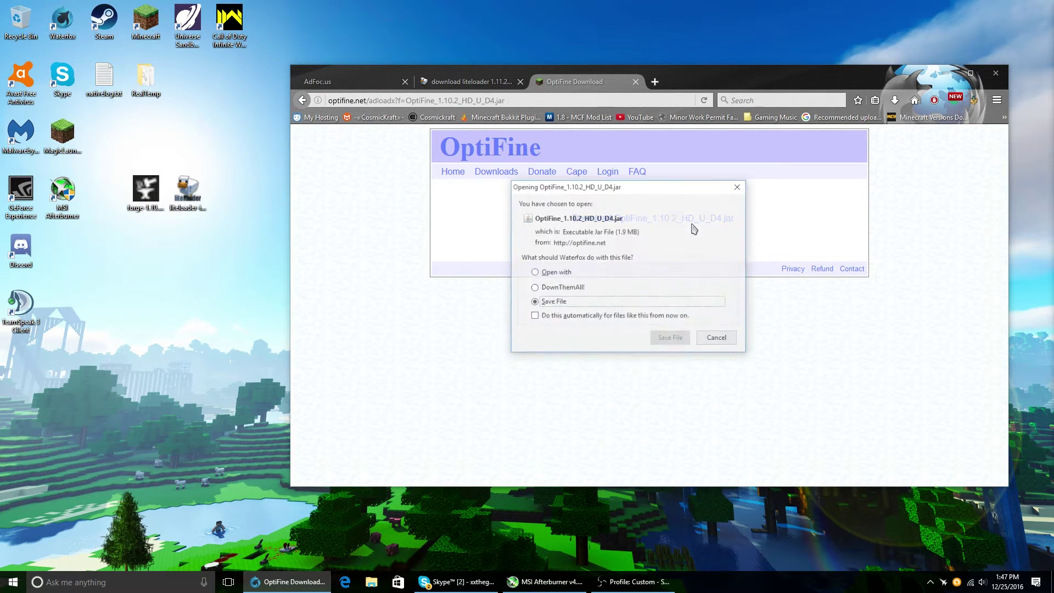
# Step: Save OptiFine_1.10.2_HD_U_D4.jar, drag it onto the desktop, and minimize Waterfox
pyautogui.click(671, 338)
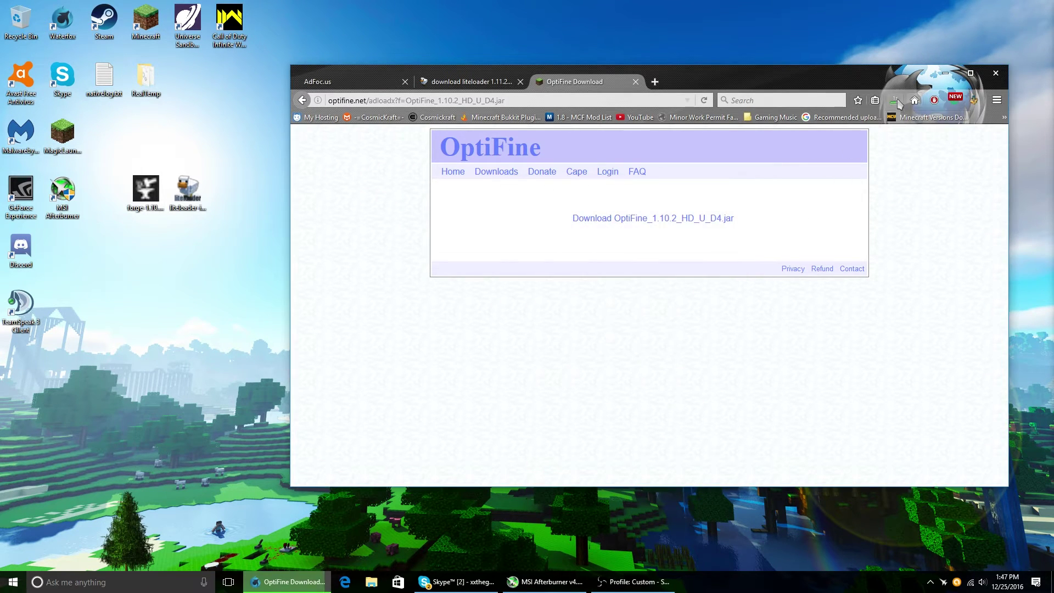
pyautogui.click(894, 100)
pyautogui.moveTo(763, 136); pyautogui.dragTo(233, 211)
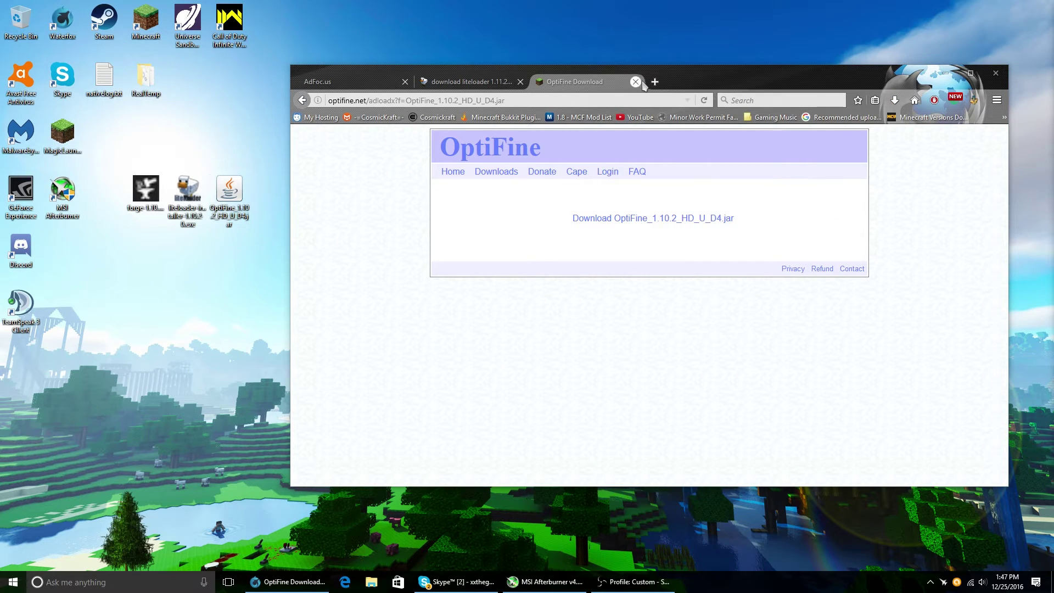
pyautogui.click(944, 74)
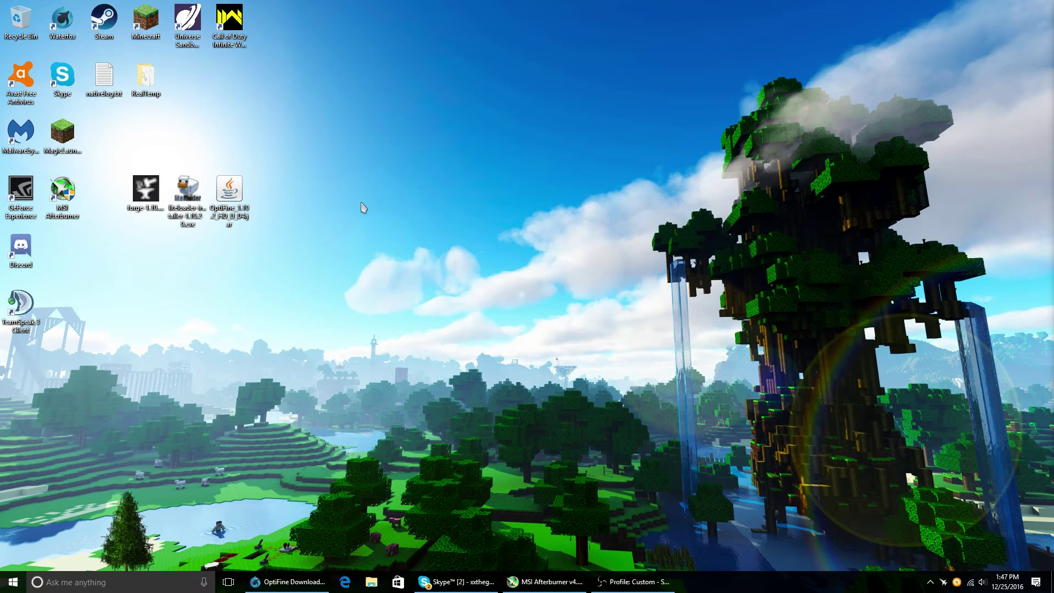
pyautogui.click(149, 231)
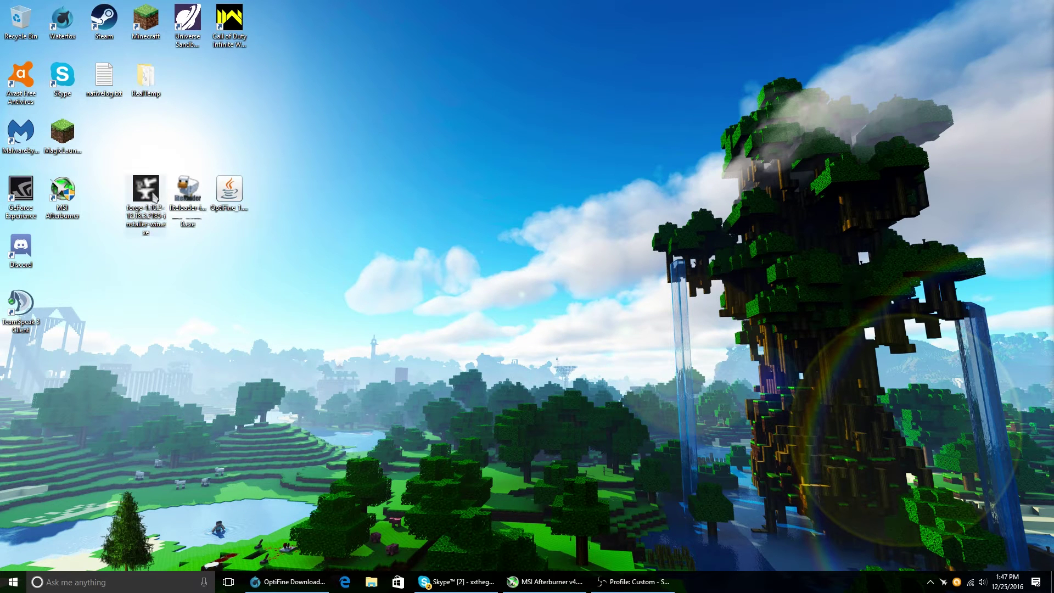
# Step: Run the Forge 1.10.2-12.18.3.2185 installer and install the client with default settings
pyautogui.doubleClick(153, 197)
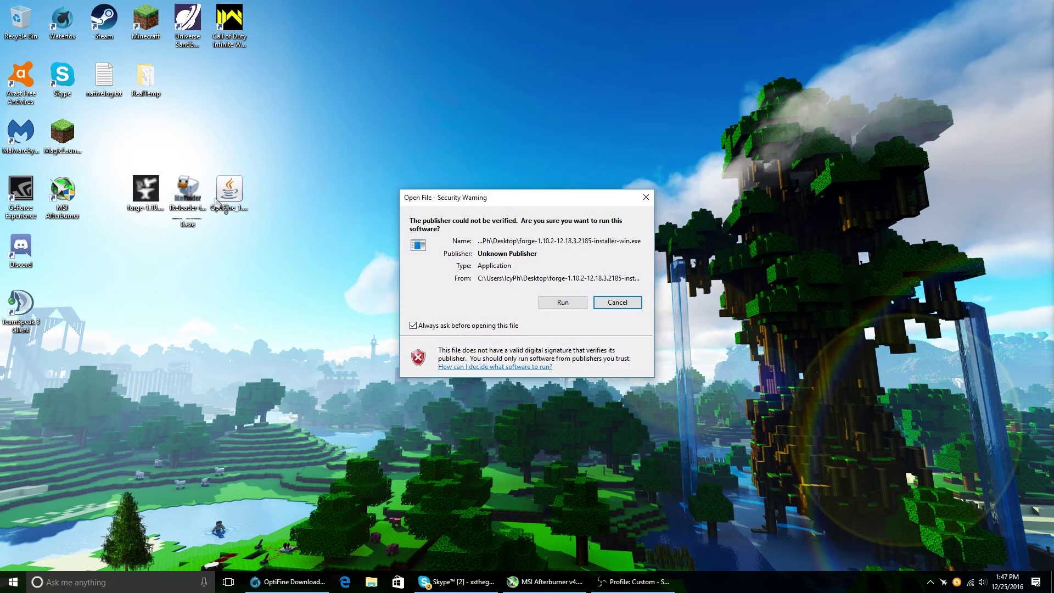
pyautogui.click(552, 303)
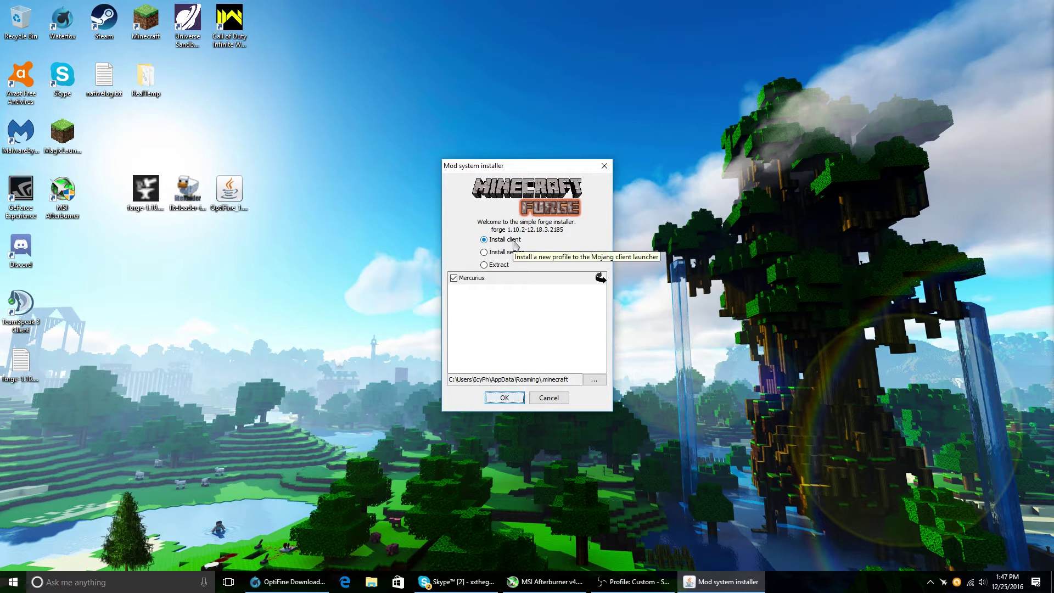
pyautogui.click(506, 399)
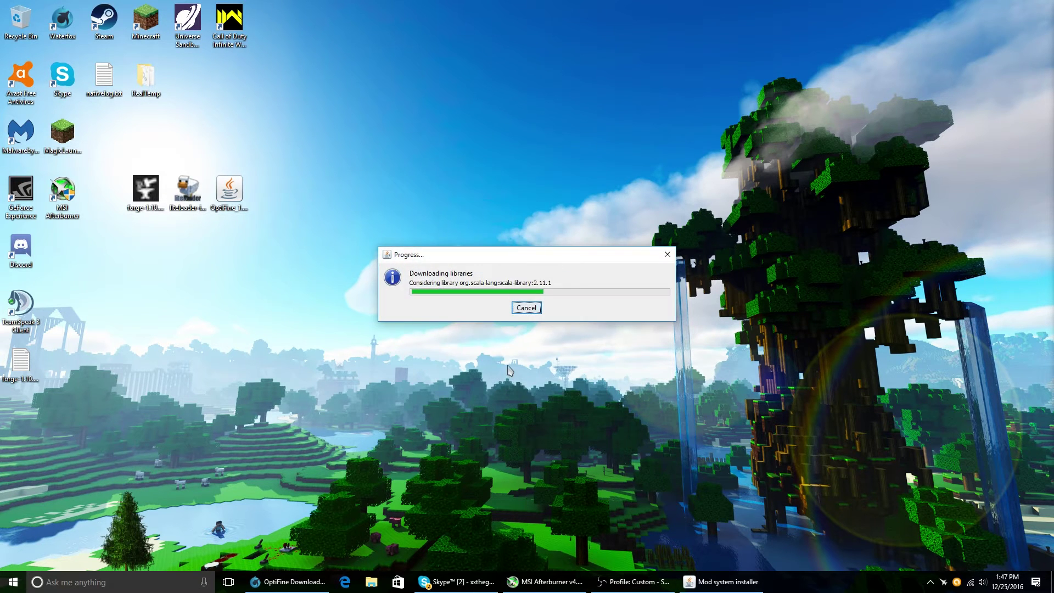
pyautogui.click(525, 302)
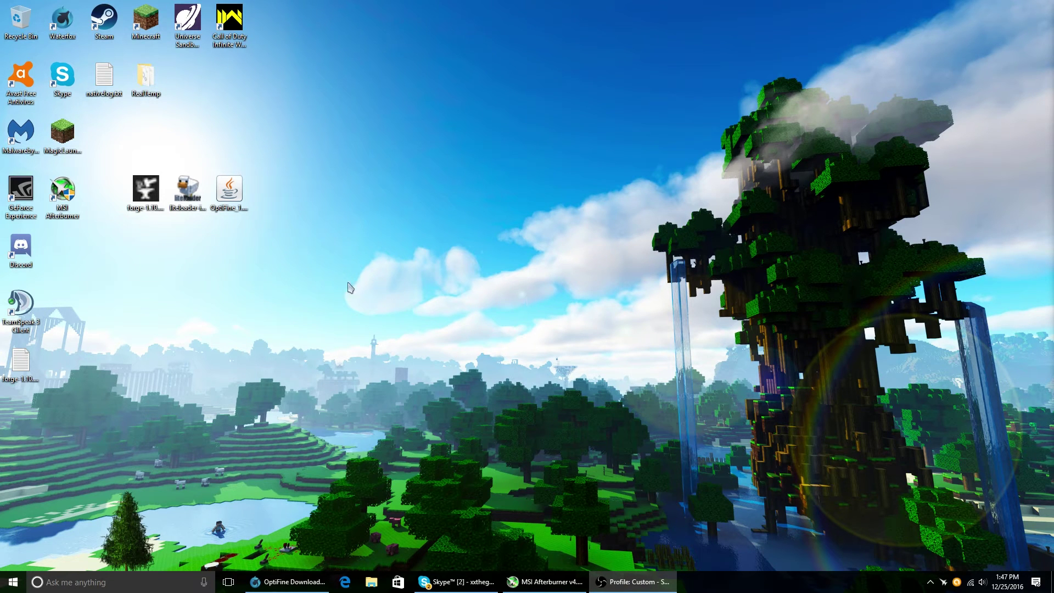
# Step: Run the LiteLoader installer extending 1.10.2-forge1.10.2-12.18.3.2185 to create the 'LiteLoader 1.10.2 with Forge 1.10.2' profile
pyautogui.doubleClick(192, 207)
pyautogui.click(576, 304)
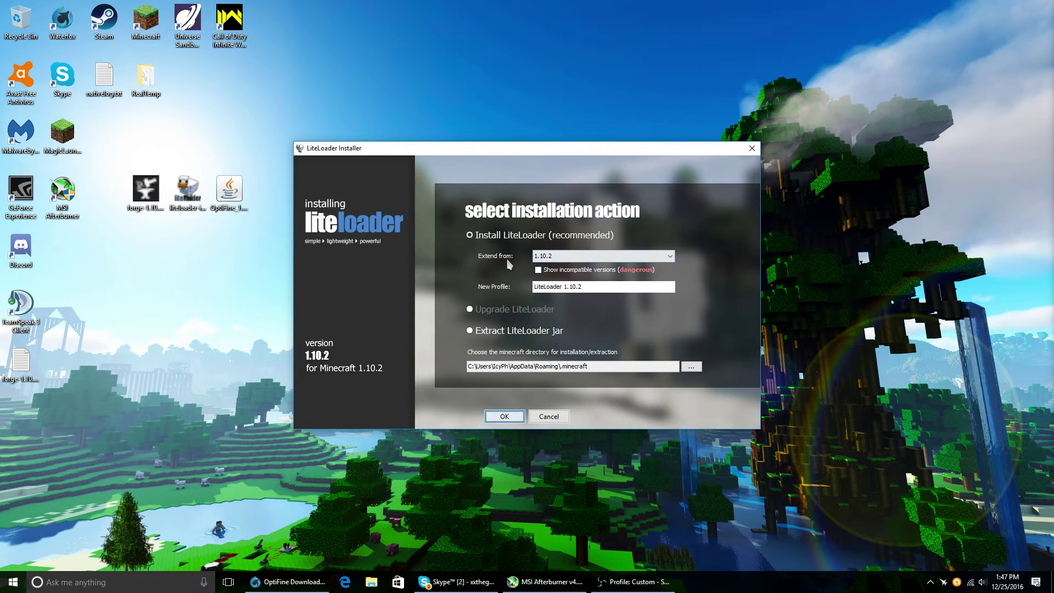
pyautogui.click(551, 257)
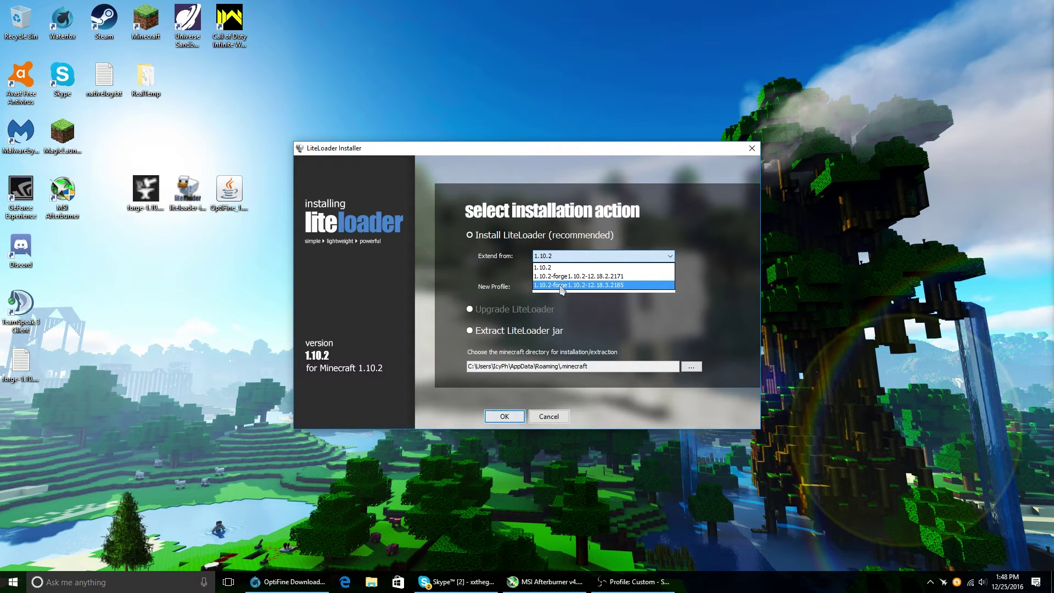
pyautogui.click(621, 285)
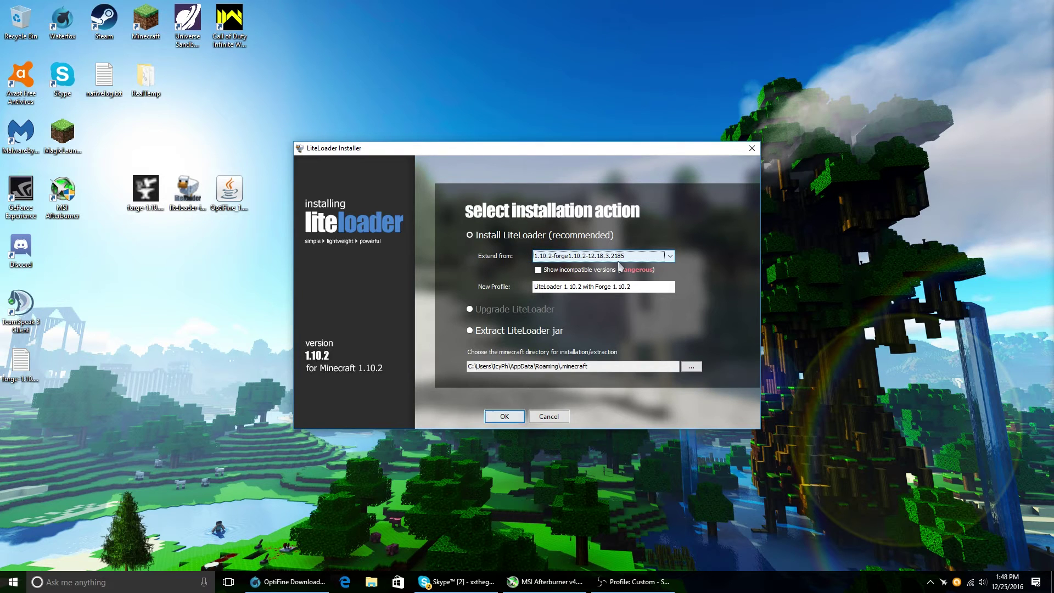
pyautogui.click(570, 257)
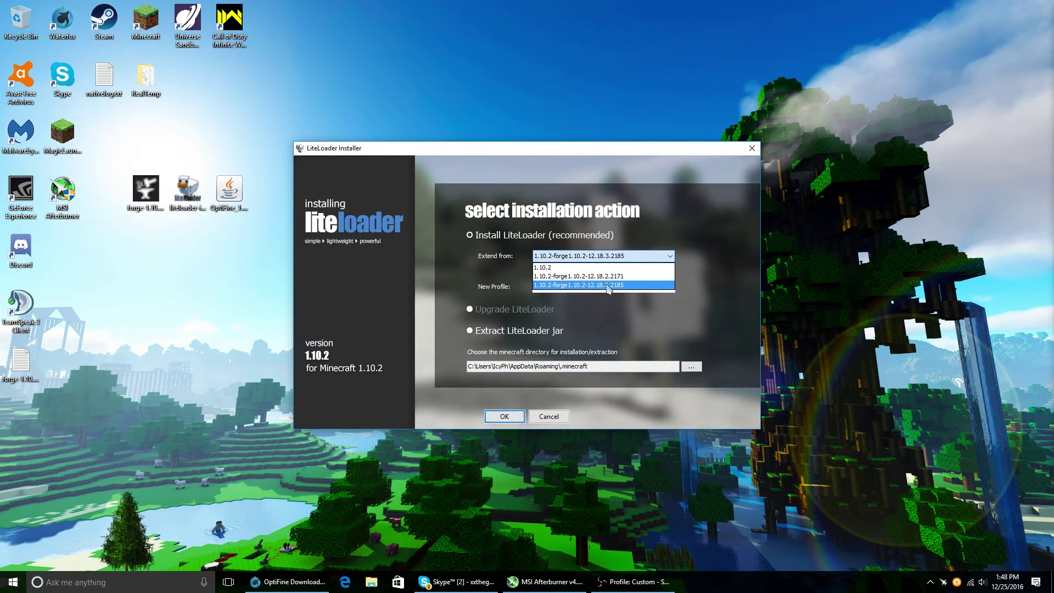
pyautogui.click(621, 286)
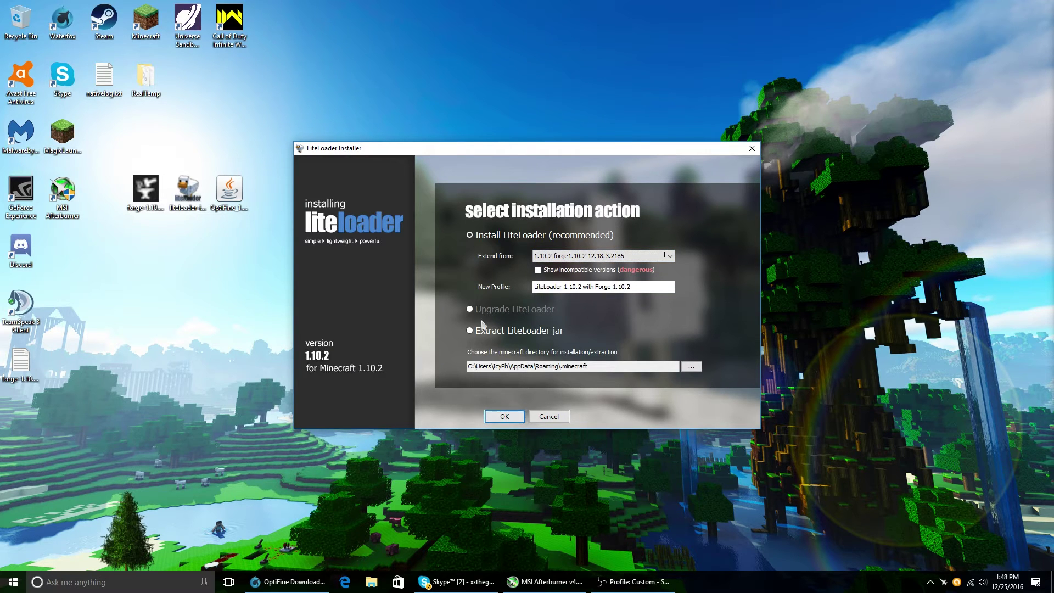
pyautogui.moveTo(635, 287); pyautogui.dragTo(548, 286)
pyautogui.click(653, 286)
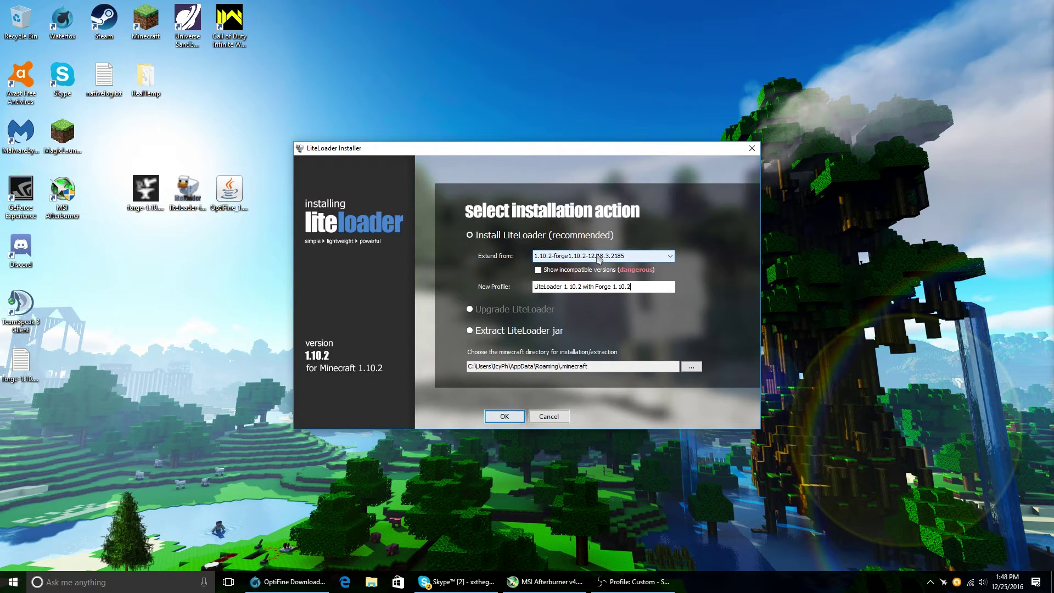
pyautogui.click(504, 417)
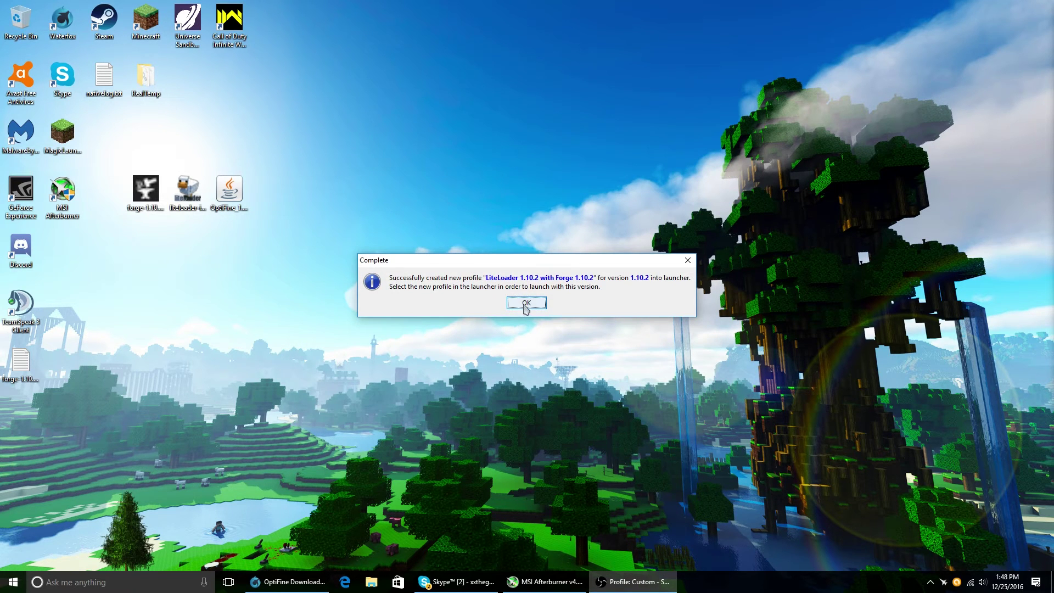
pyautogui.click(526, 302)
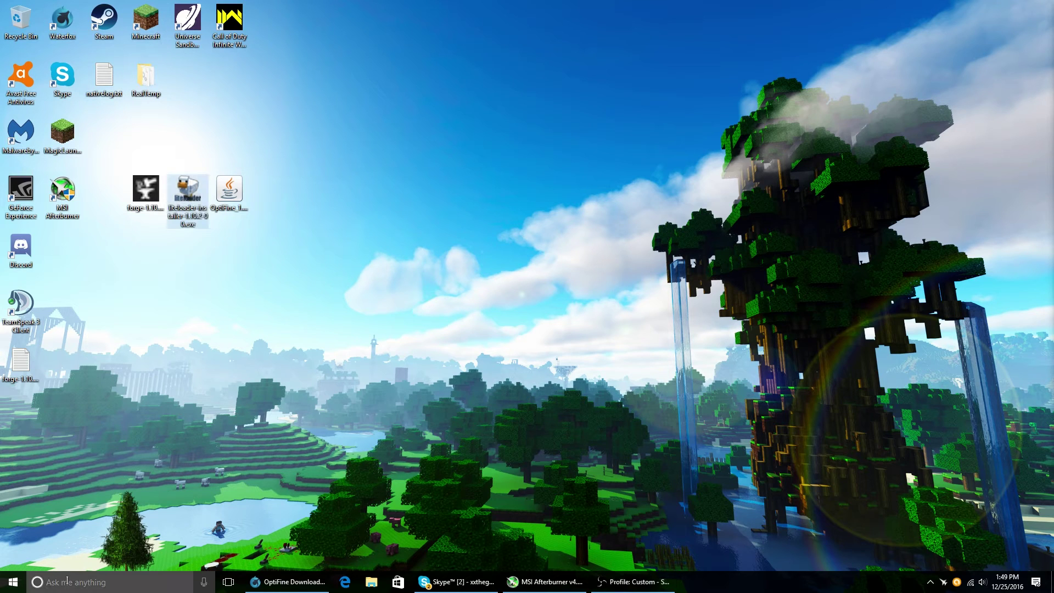
# Step: Launch Run from Windows search and enter %appdata% to open AppData\Roaming
pyautogui.click(149, 583)
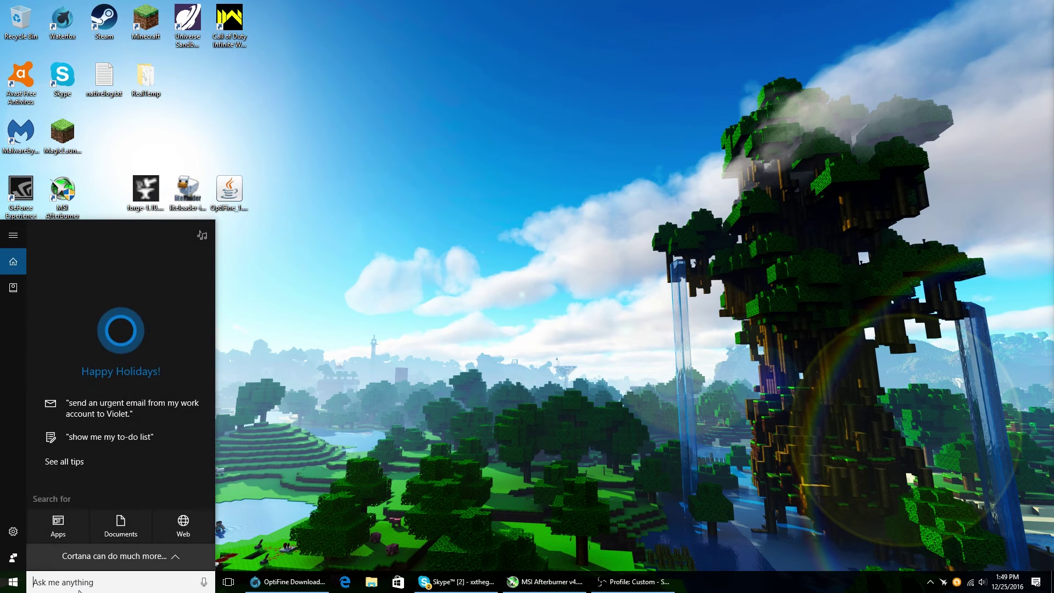
pyautogui.write('run')
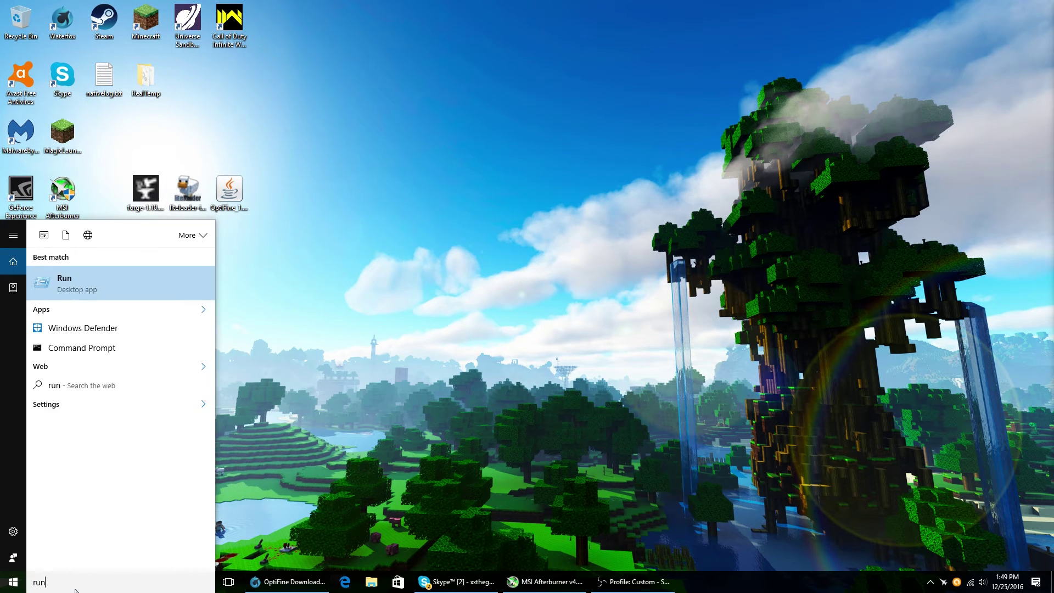
pyautogui.press('Return')
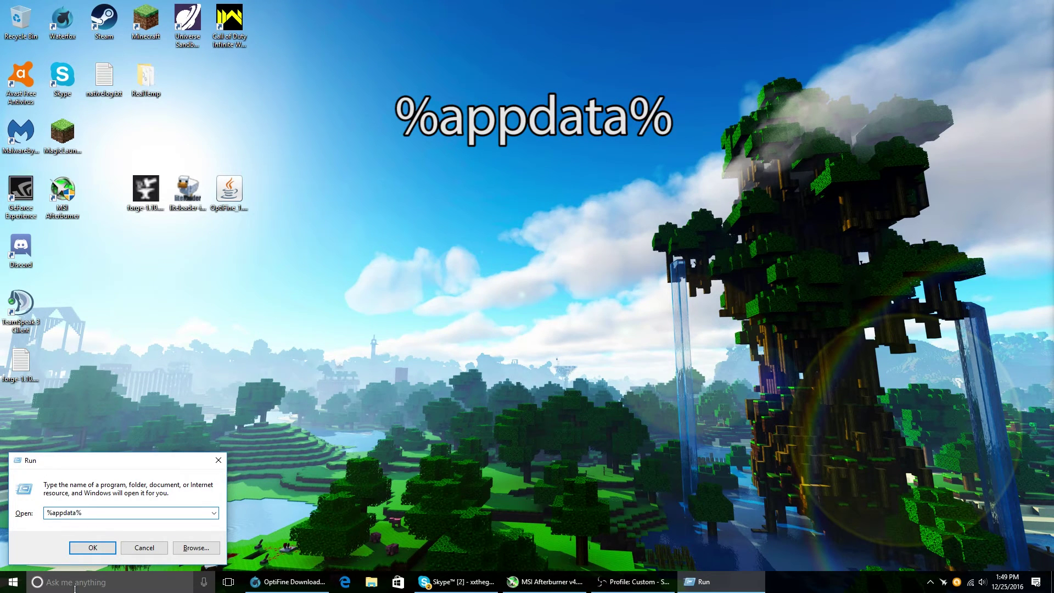
pyautogui.press('Return')
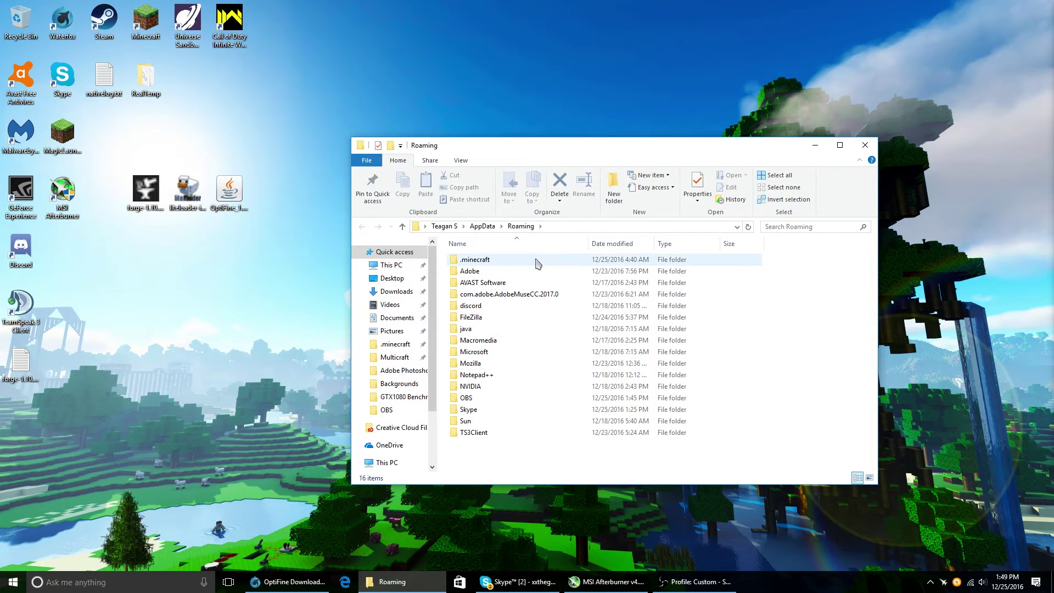
# Step: Open .minecraft, move OptiFine_1.10.2_HD_U_D4.jar from the desktop into mods, and close Explorer
pyautogui.click(691, 260)
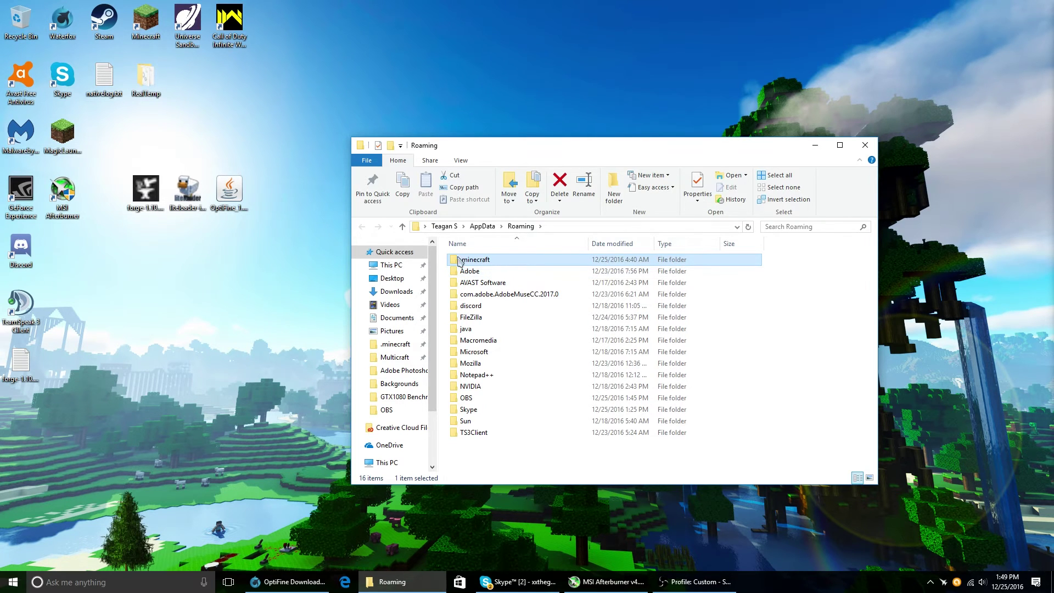
pyautogui.doubleClick(482, 262)
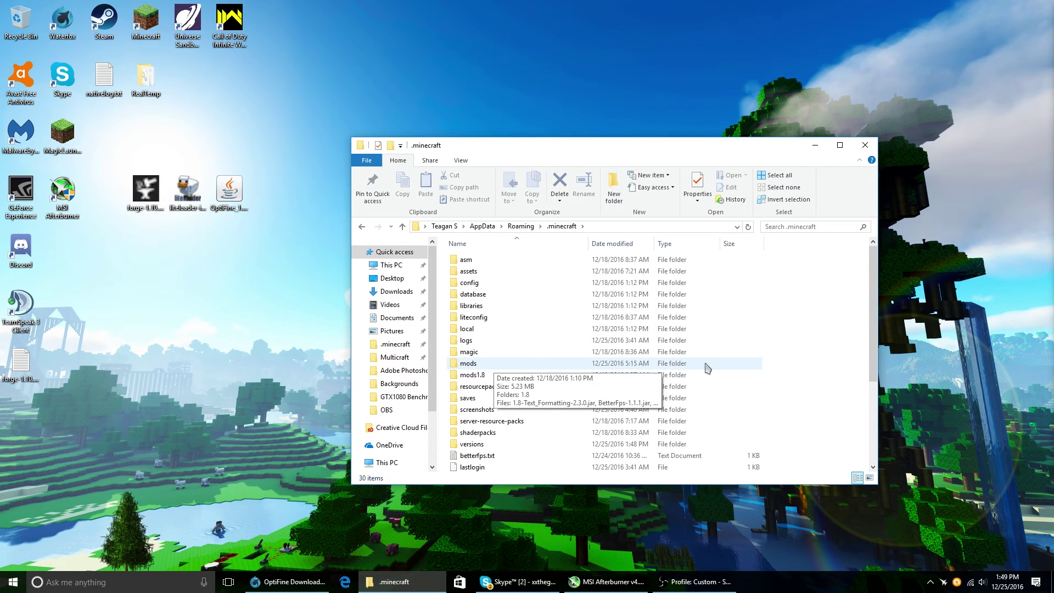
pyautogui.click(499, 365)
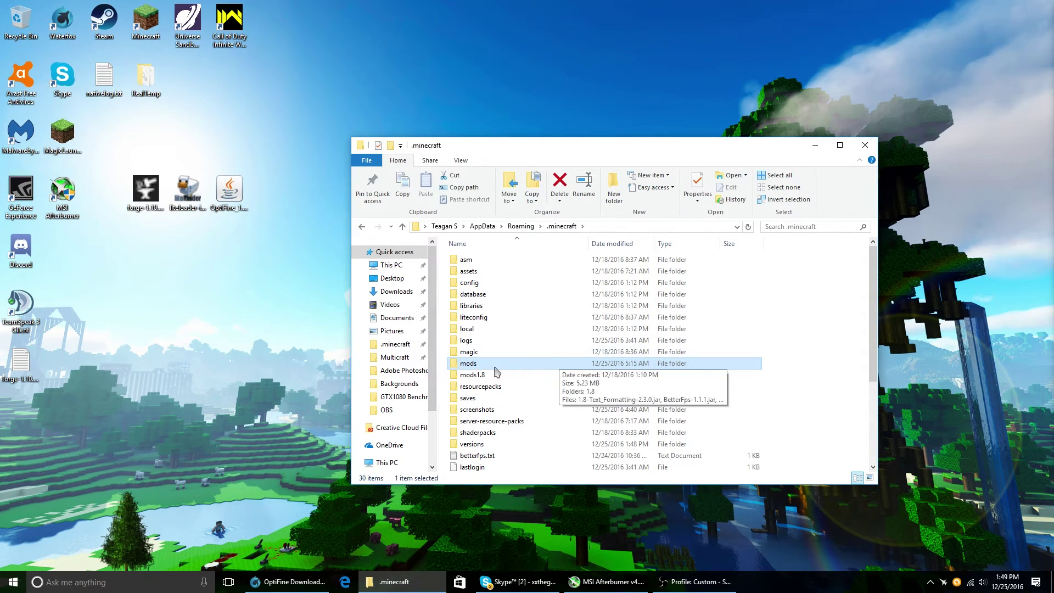
pyautogui.click(471, 364)
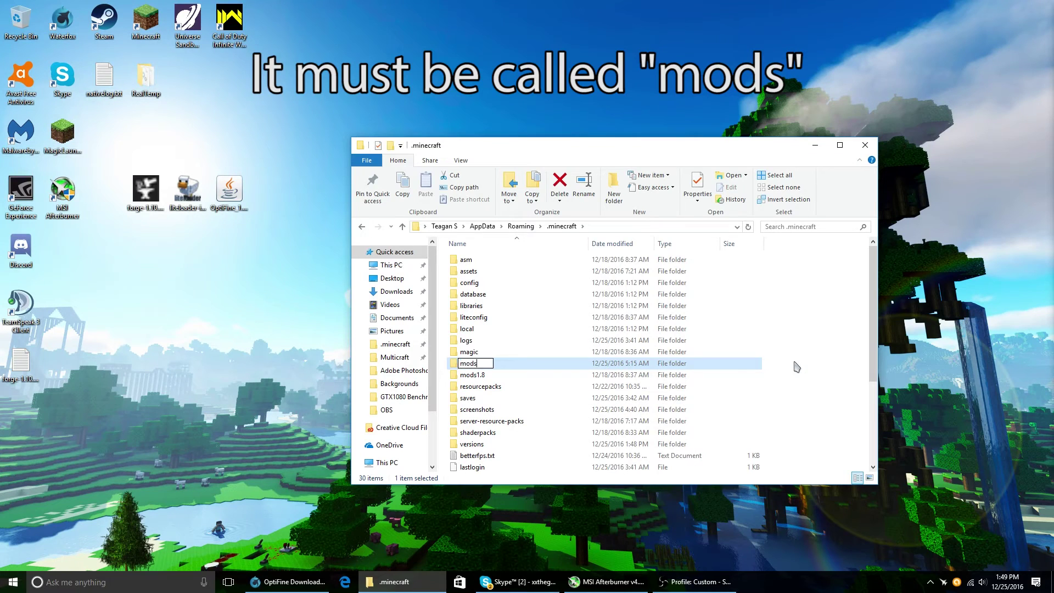
pyautogui.moveTo(229, 189); pyautogui.dragTo(495, 367)
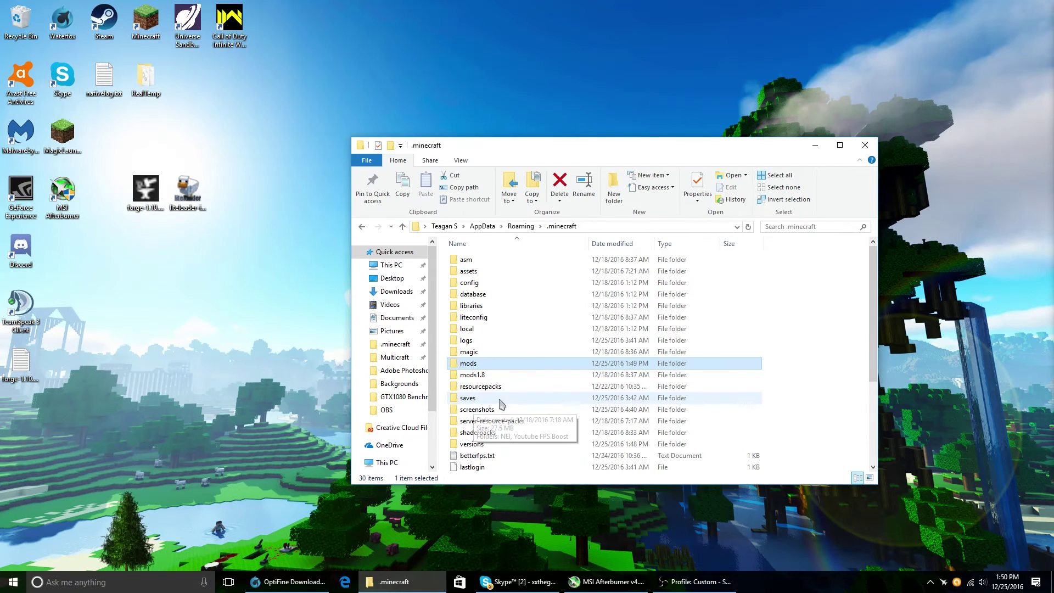
pyautogui.click(796, 307)
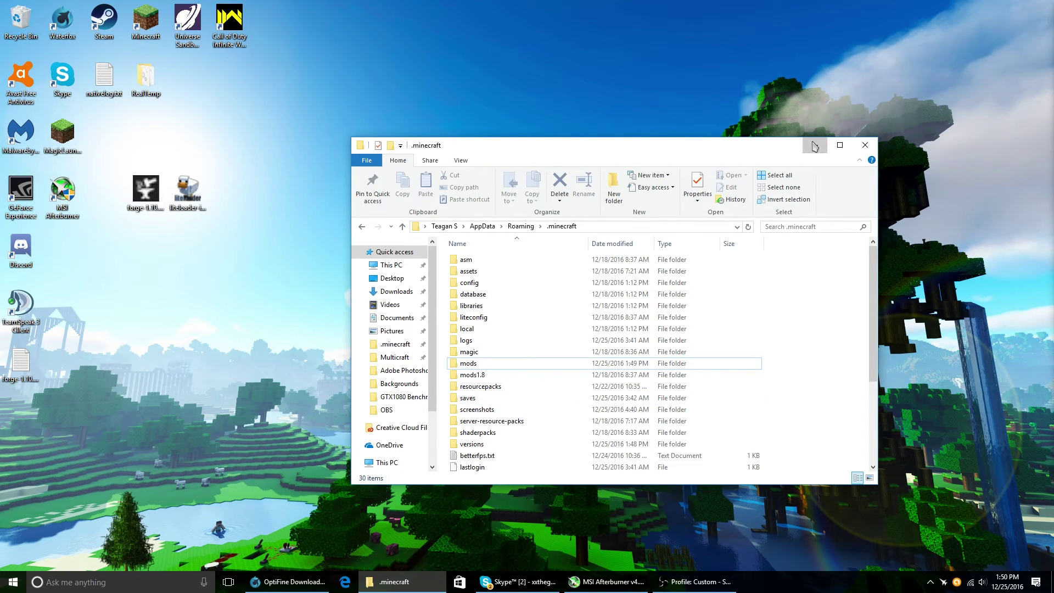
pyautogui.click(865, 145)
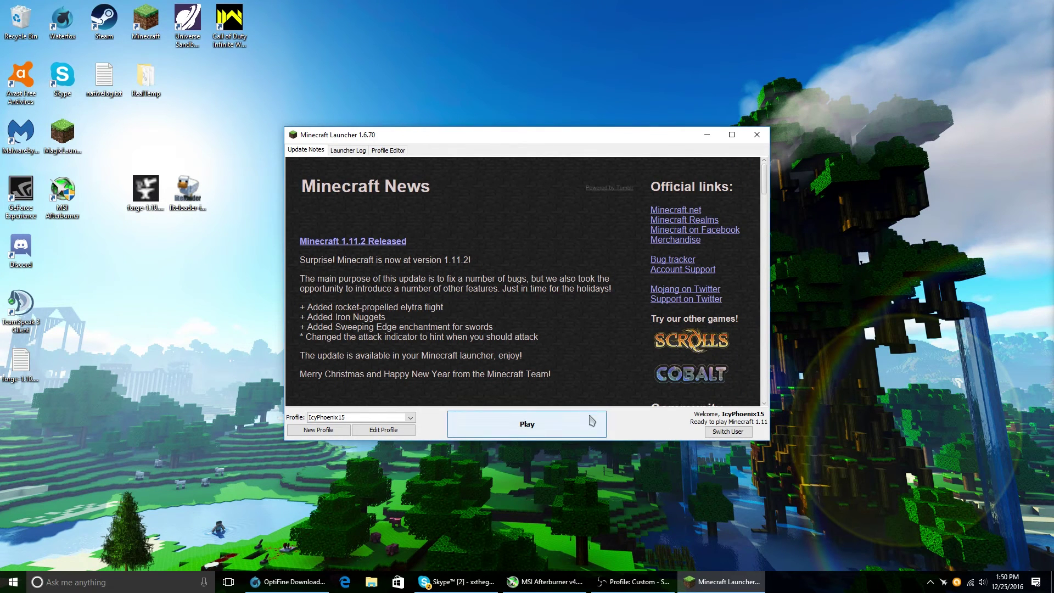
# Step: Choose the 'LiteLoader 1.10.2 with Forge 1.10.2' profile and press Play
pyautogui.click(400, 418)
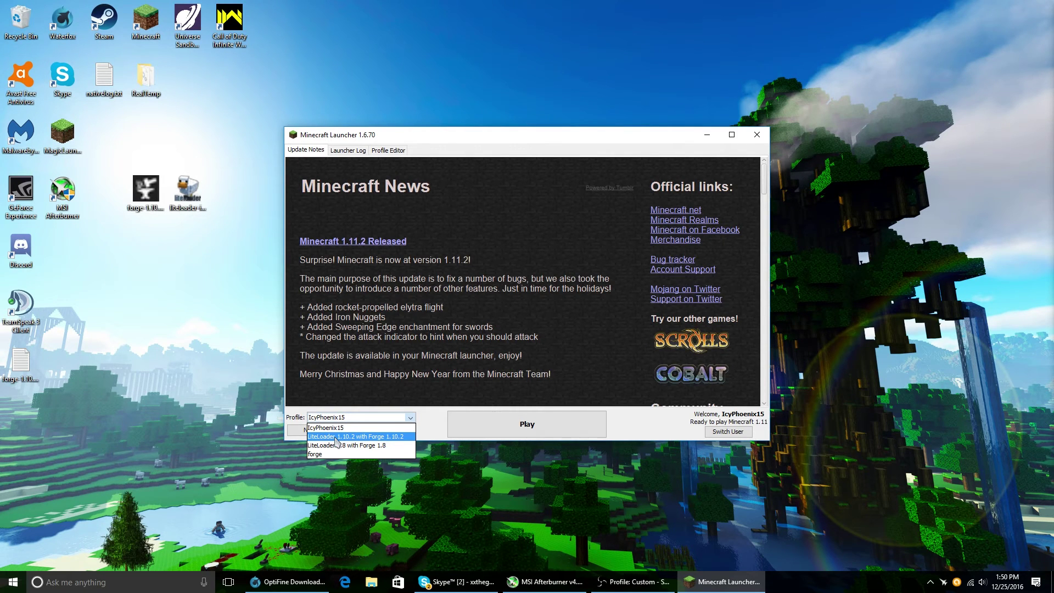
pyautogui.click(392, 437)
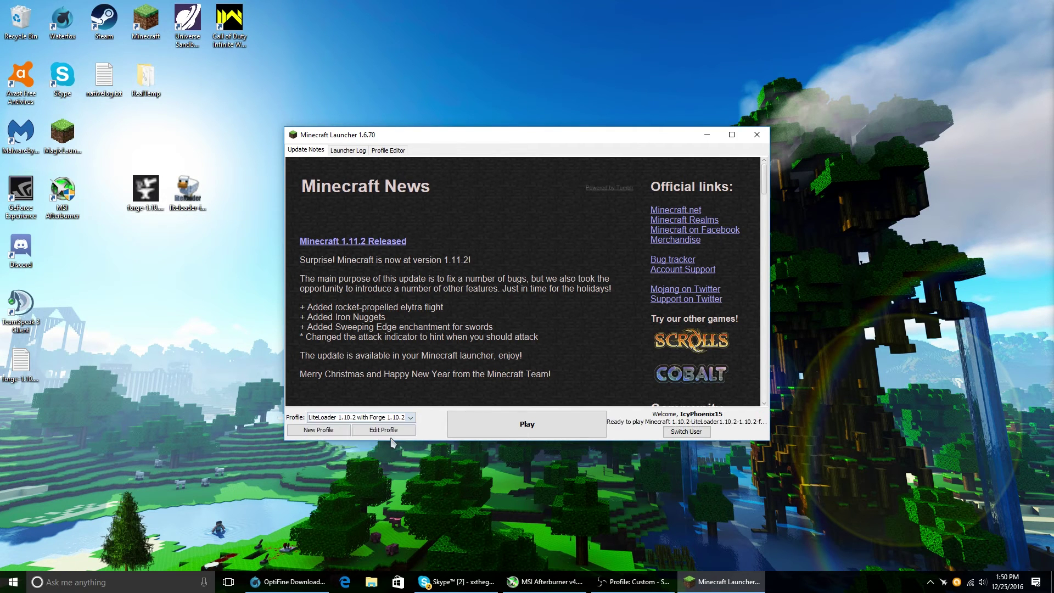
pyautogui.click(528, 424)
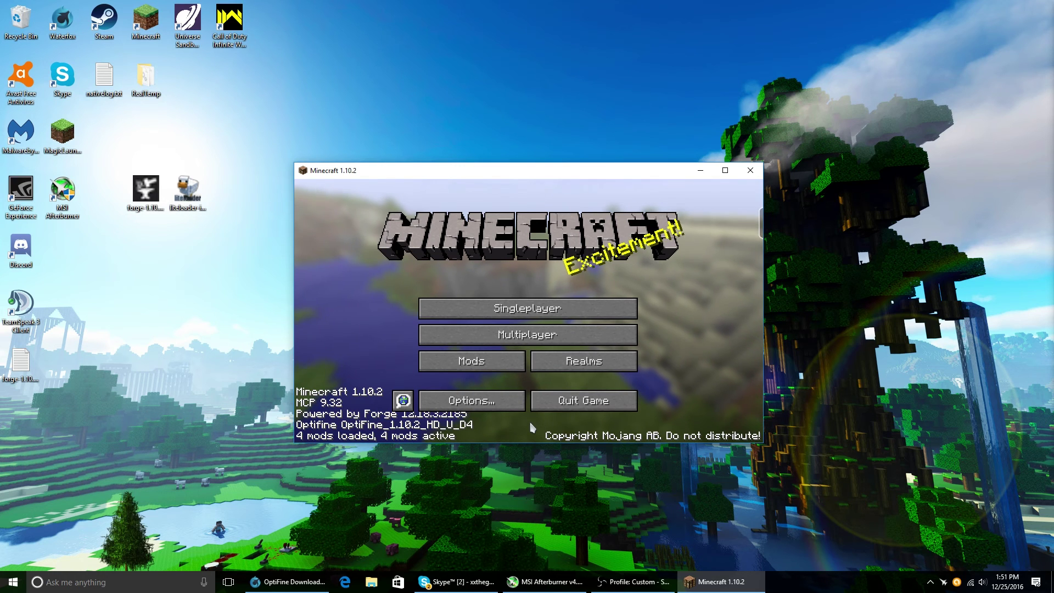
# Step: Maximize the Minecraft window, then open and close the LiteLoader 1.10.2 information panel
pyautogui.click(725, 170)
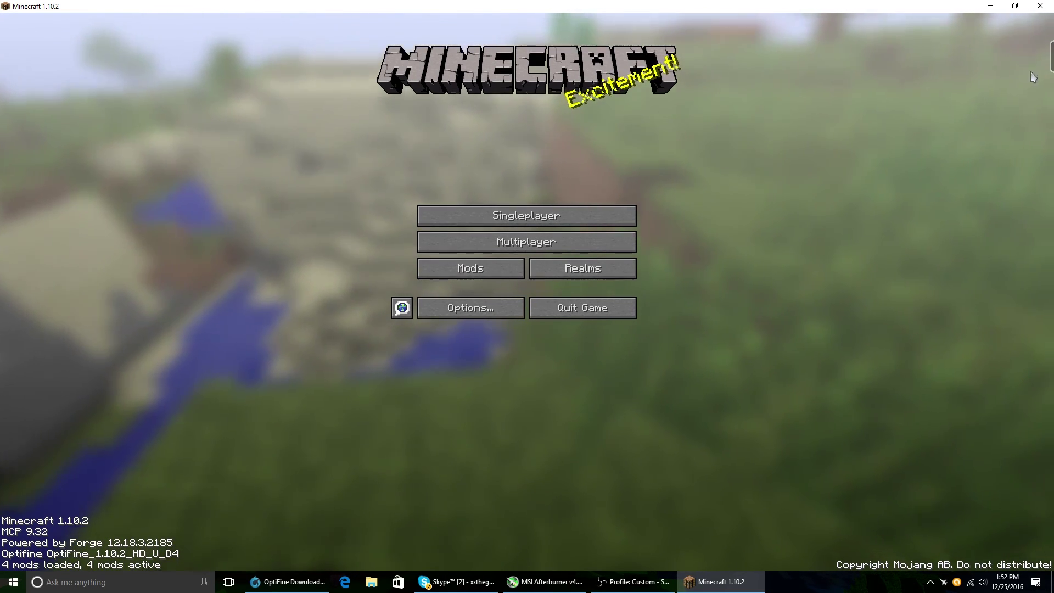
pyautogui.click(1049, 65)
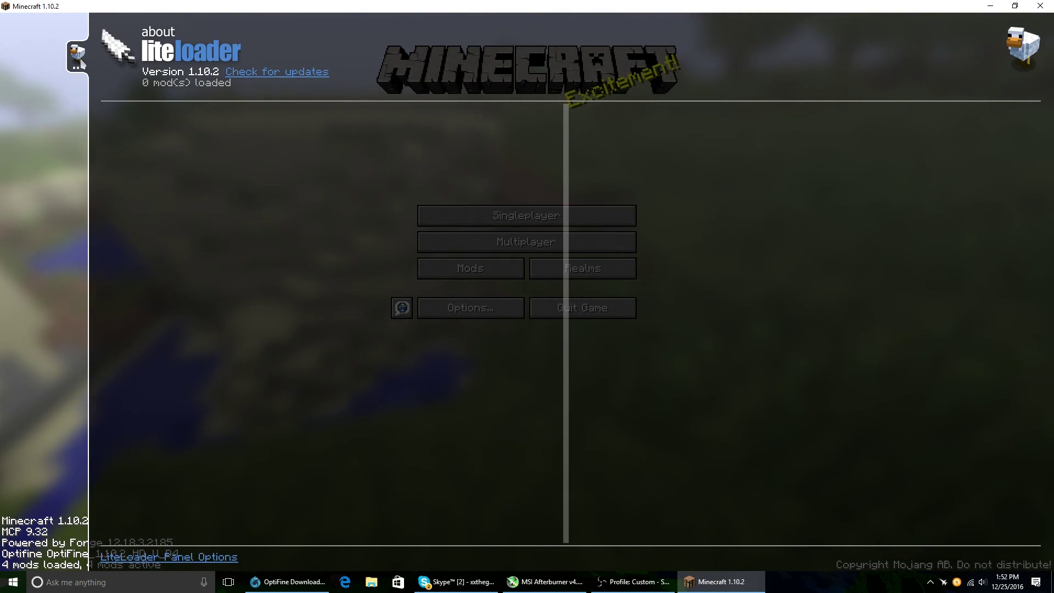
pyautogui.click(79, 59)
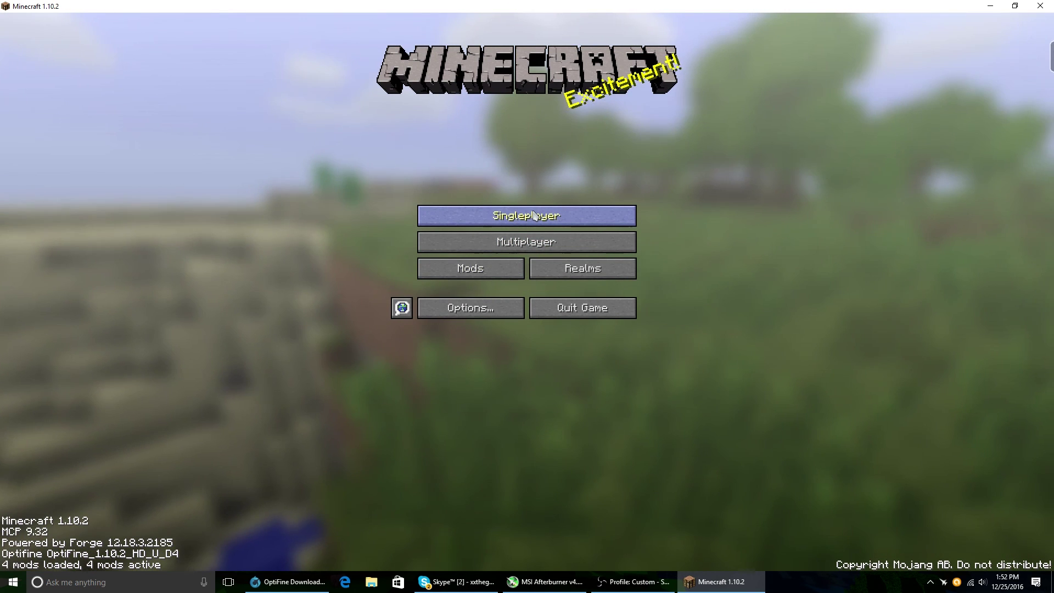